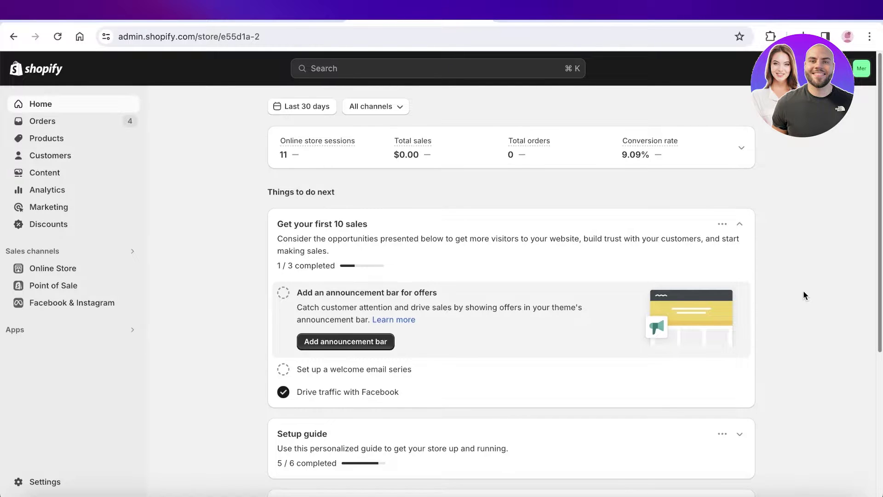
click(57, 482)
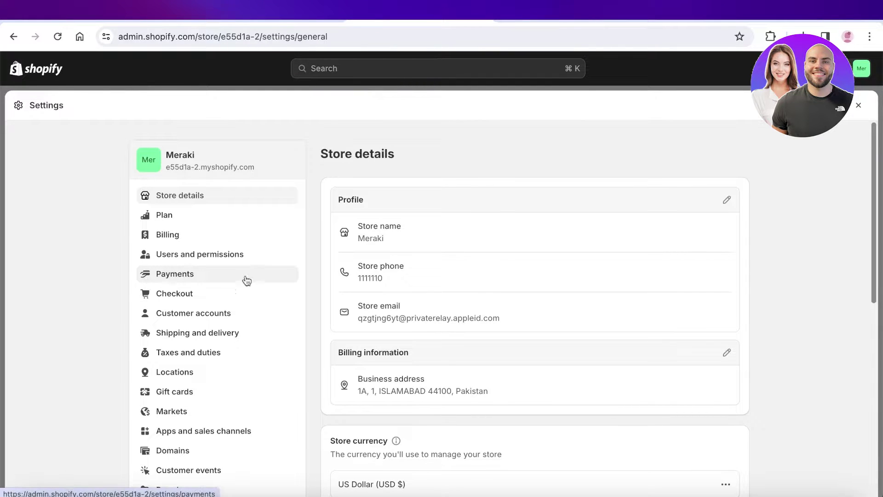
click(859, 106)
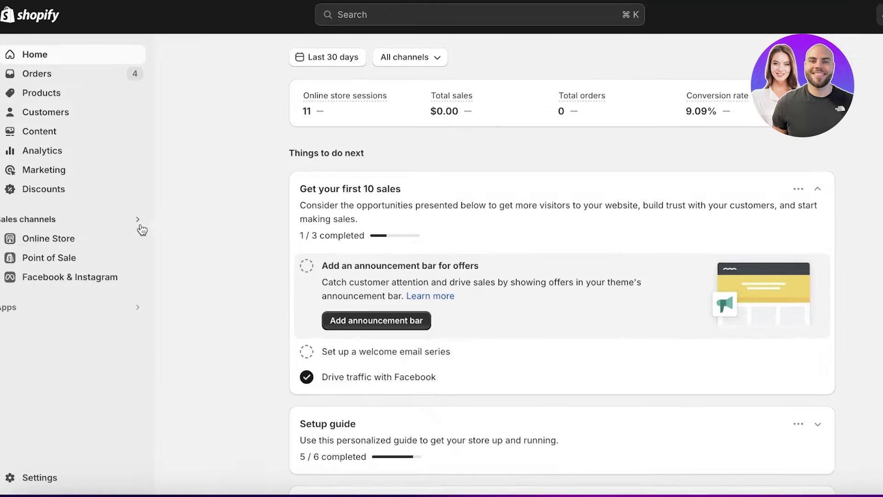
- Preview the live online store and look over its home page banner, featured products and footer
click(139, 238)
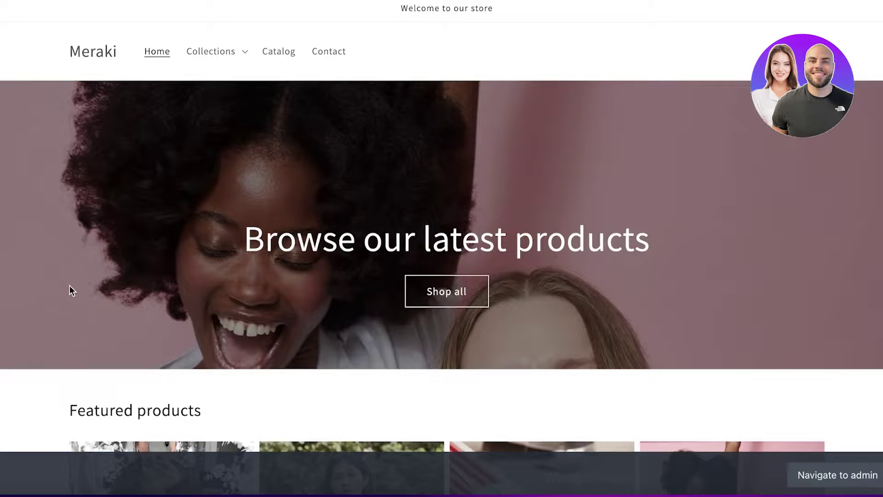
scroll(71, 285, down, 10)
scroll(74, 289, up, 1)
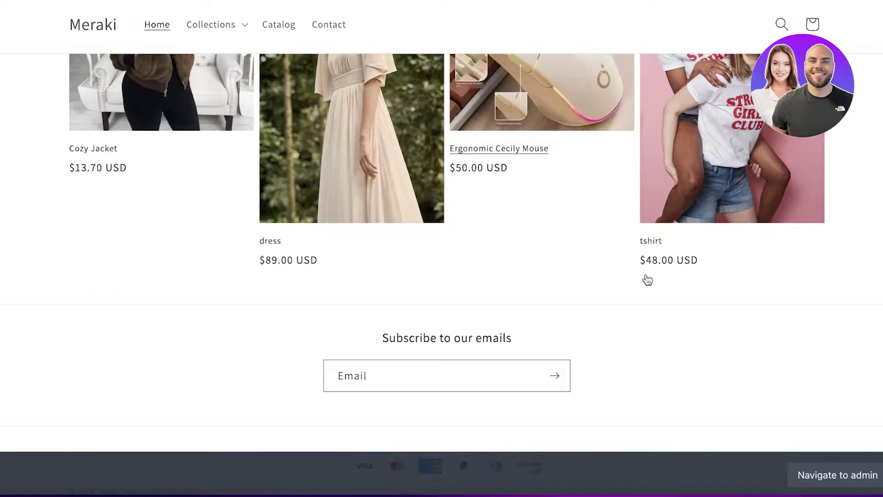
scroll(779, 262, up, 9)
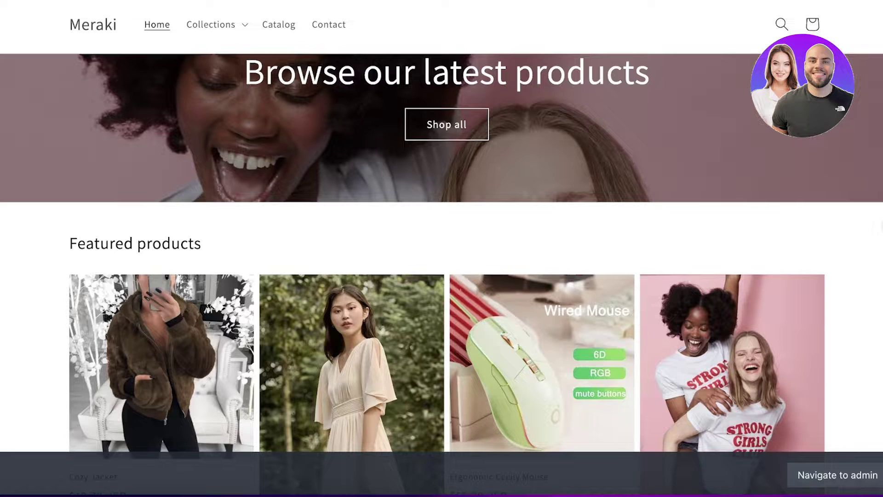
scroll(873, 266, up, 3)
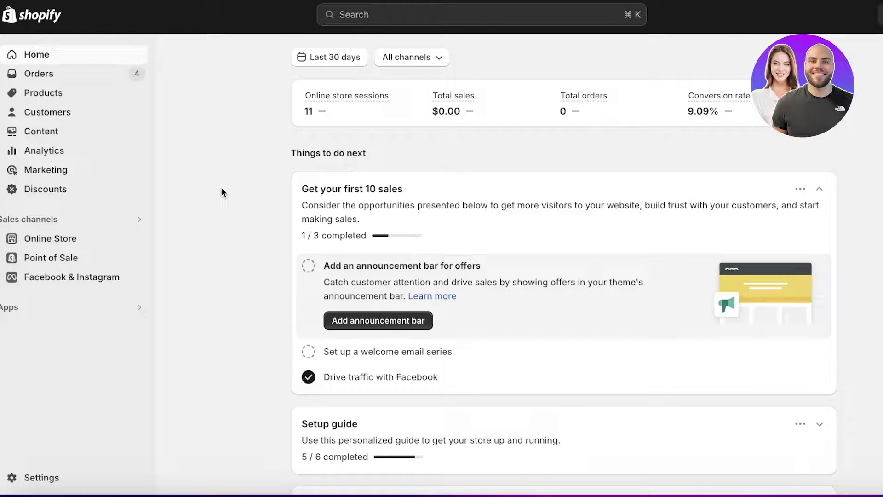
- Go to the Shopify App Store from the apps and sales channels settings and search for "slider"
click(65, 469)
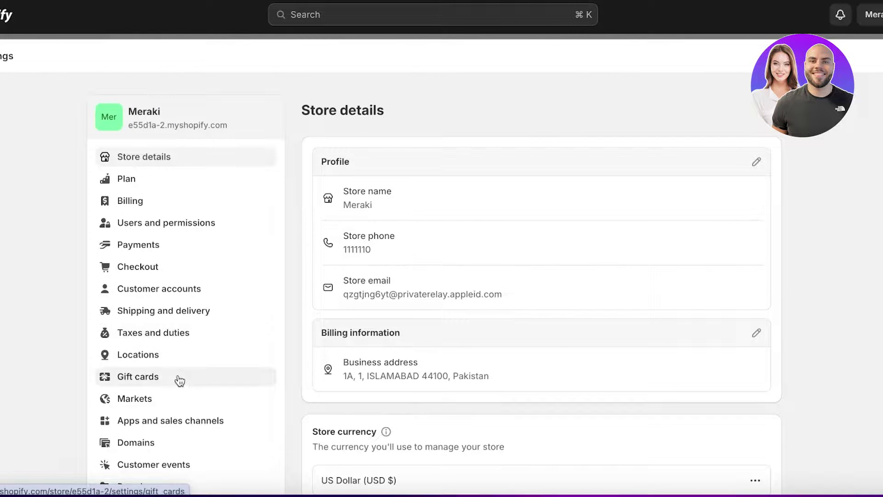
click(179, 419)
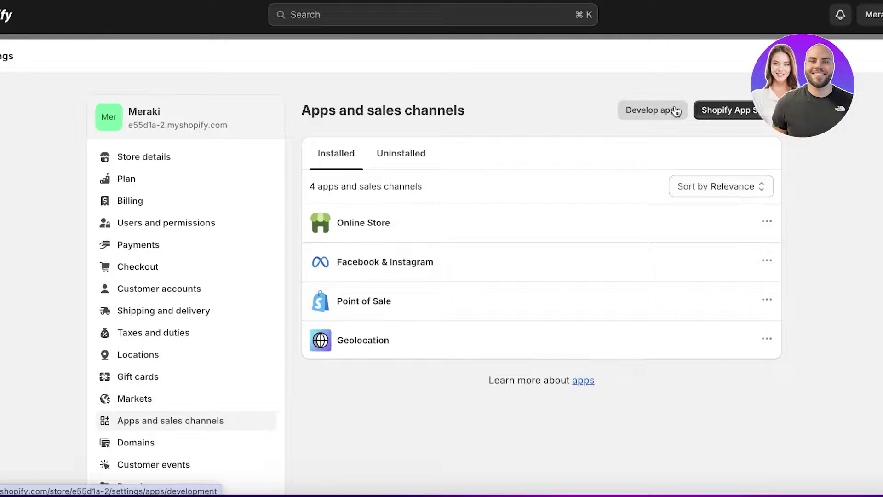
click(727, 111)
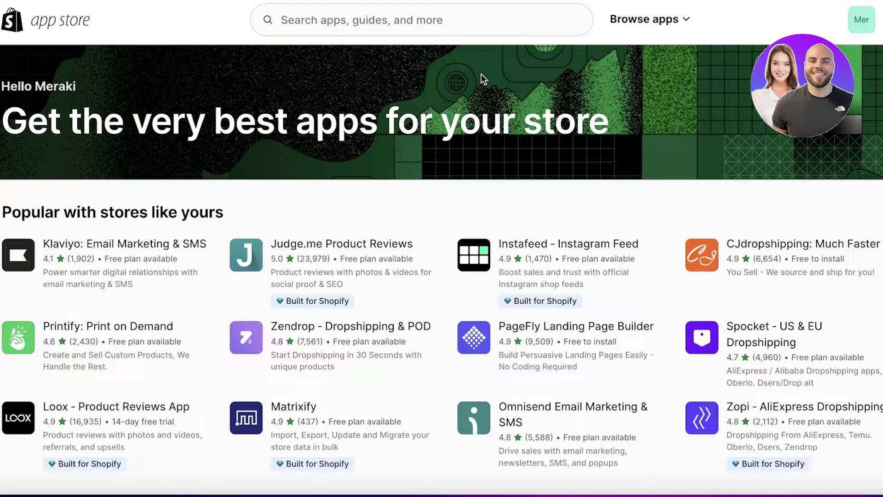
click(447, 24)
text(slider)
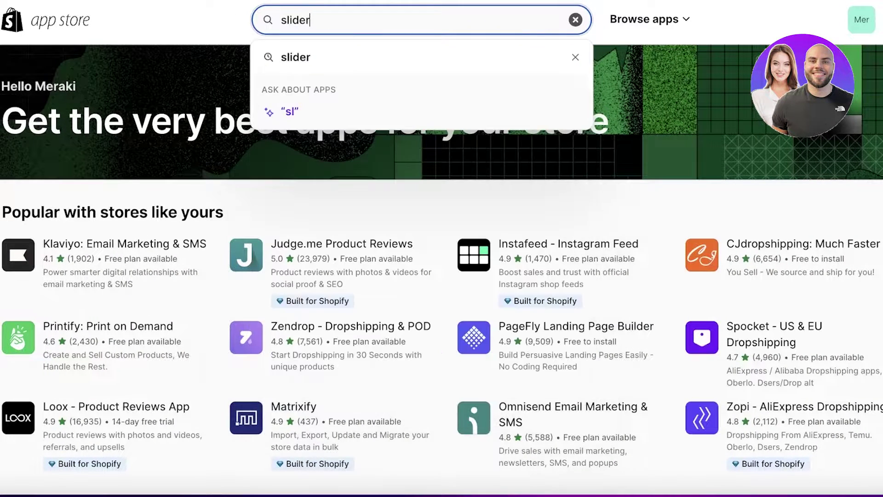
key(Return)
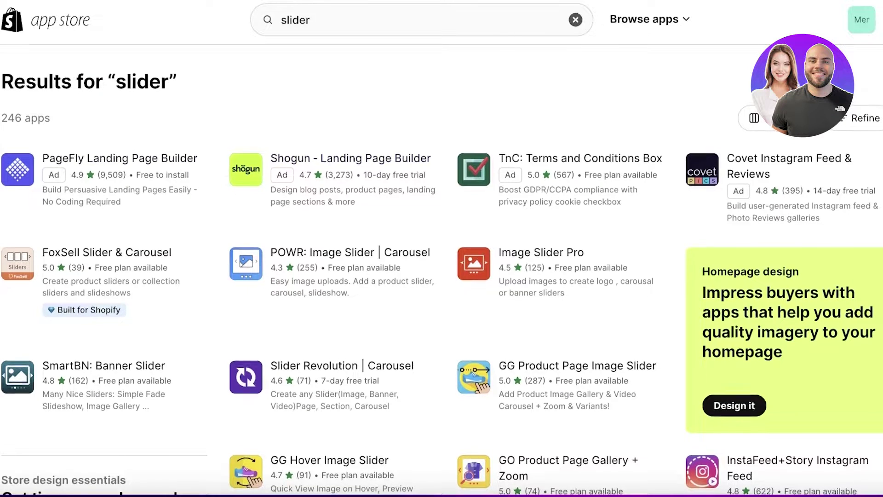
- Examine the FoxSell Slider & Carousel listing, including its features, pricing plans and reviews
scroll(442, 276, down, 1)
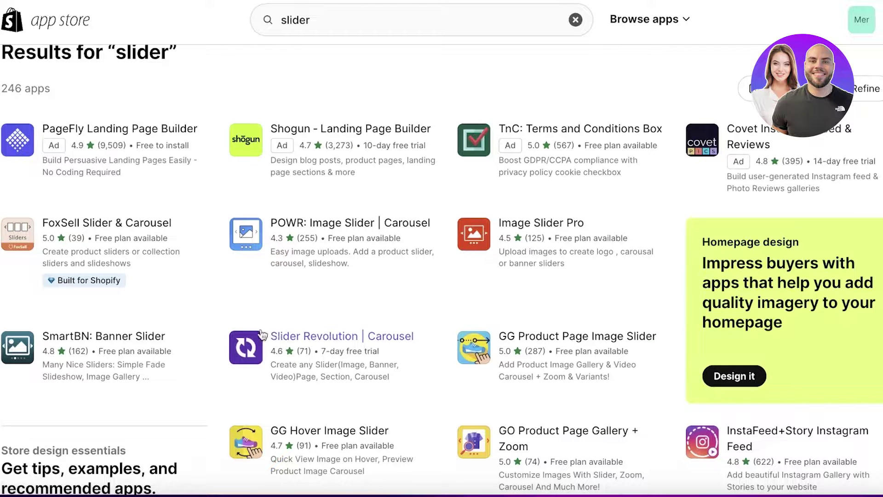
click(57, 236)
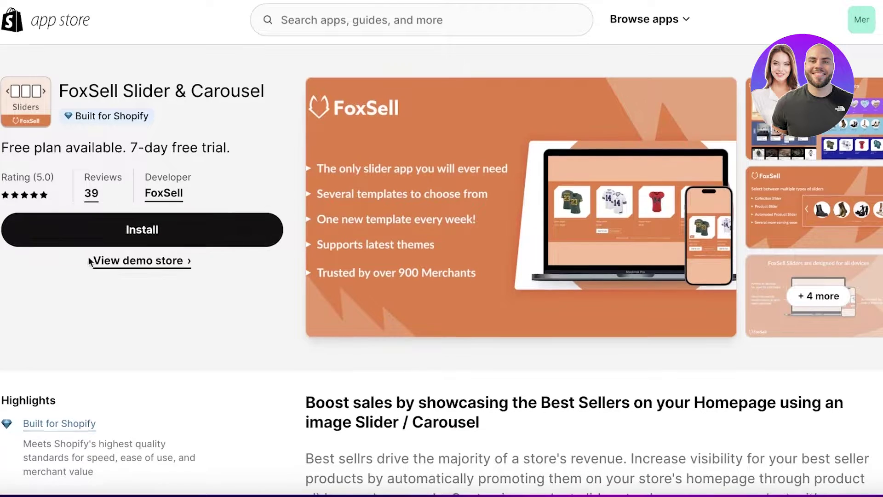
scroll(420, 327, down, 15)
scroll(368, 294, up, 15)
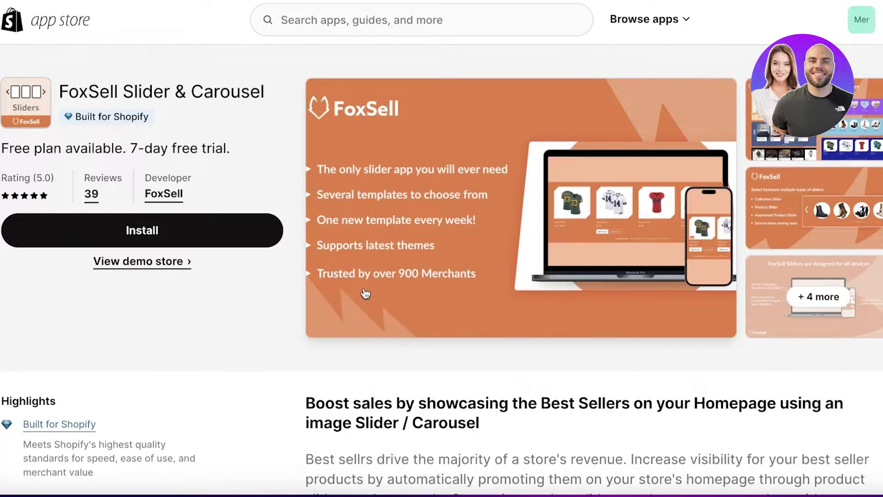
scroll(366, 293, down, 12)
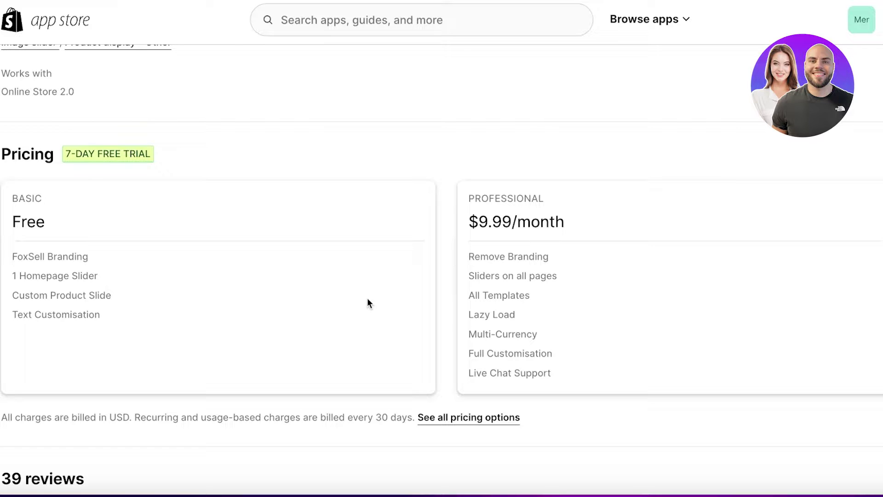
scroll(508, 156, down, 2)
scroll(509, 193, up, 6)
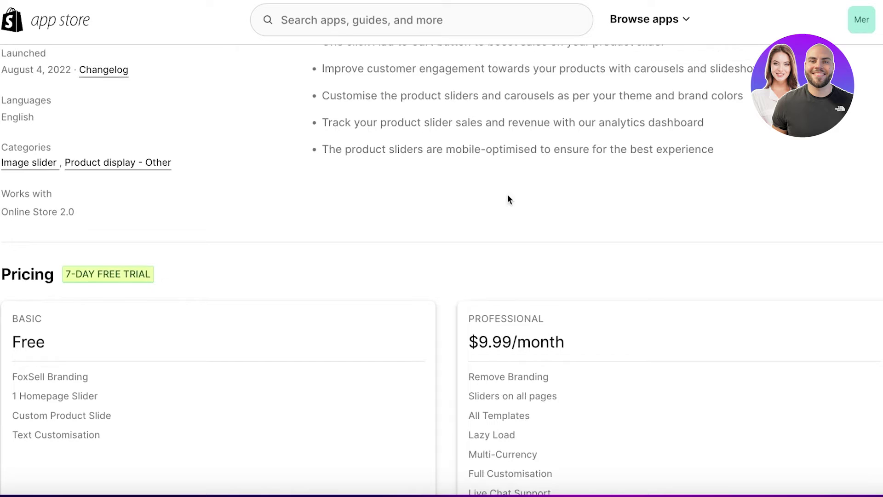
scroll(462, 266, down, 4)
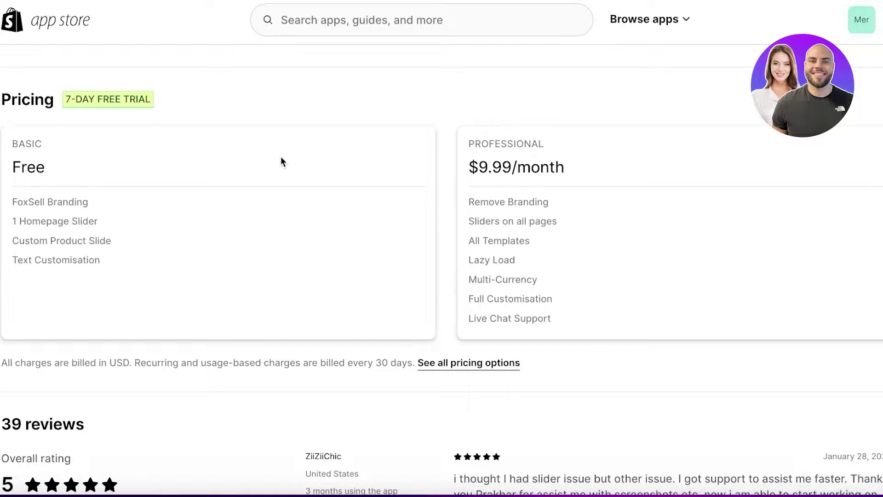
scroll(247, 271, up, 15)
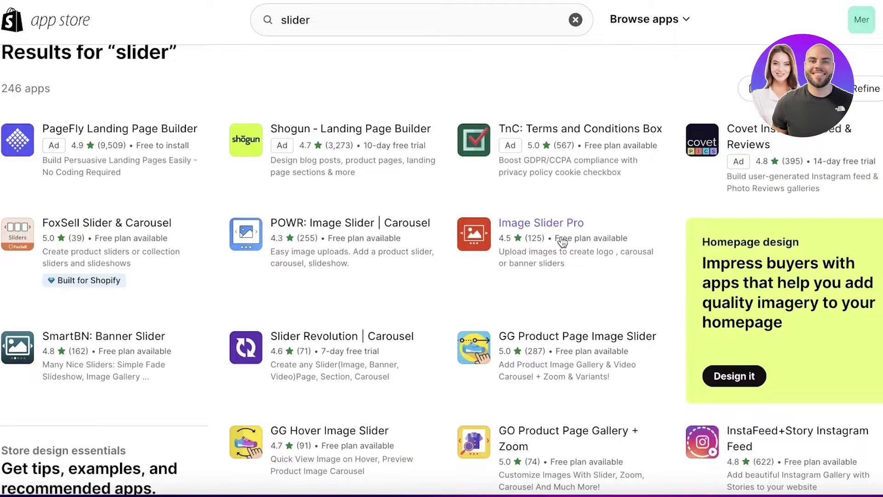
- Examine the Image Slider Pro listing, including its features, pricing plans and merchant reviews
click(497, 243)
scroll(498, 257, down, 15)
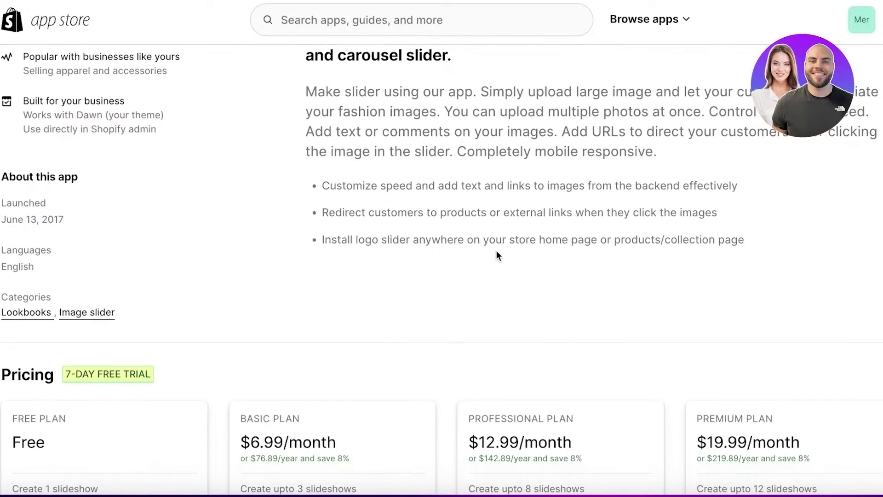
scroll(501, 271, up, 1)
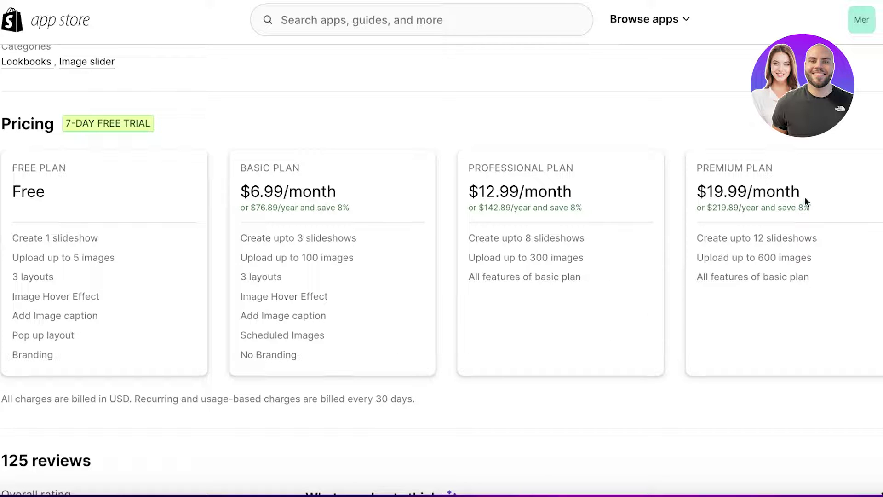
scroll(184, 351, down, 3)
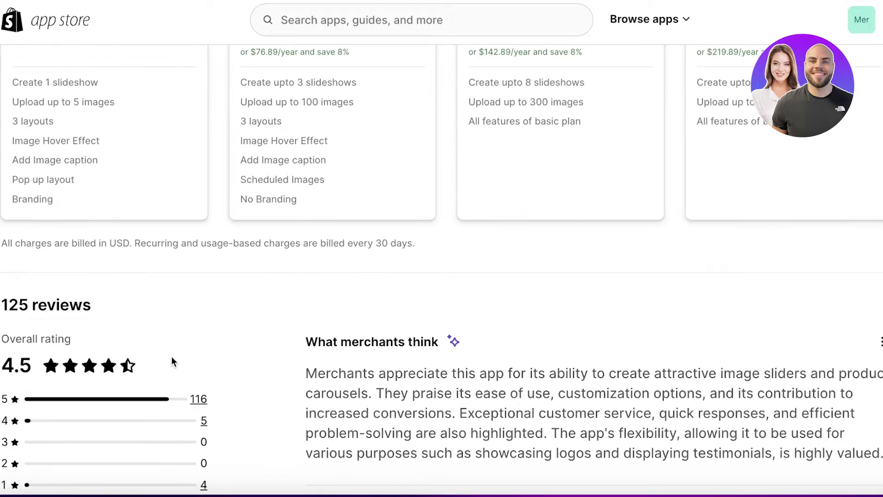
scroll(171, 356, up, 3)
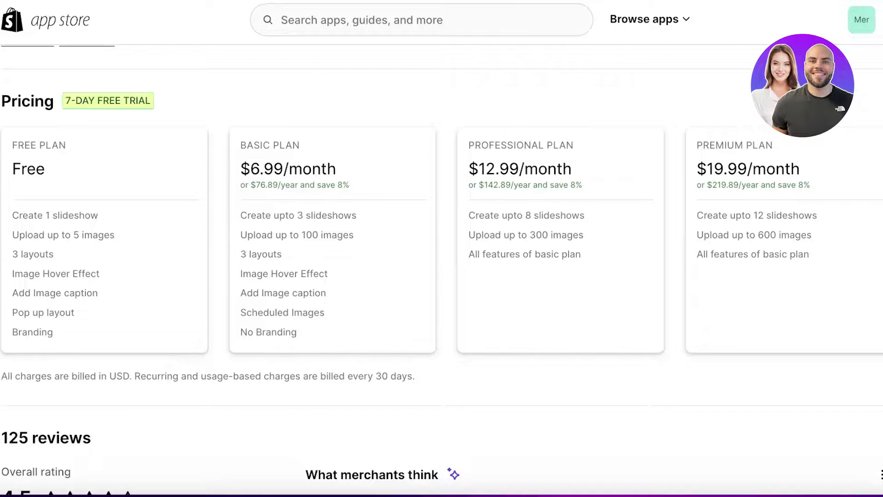
- Return to the "slider" search results and install FoxSell Slider & Carousel, approving its requested data access
text(slider)
key(Return)
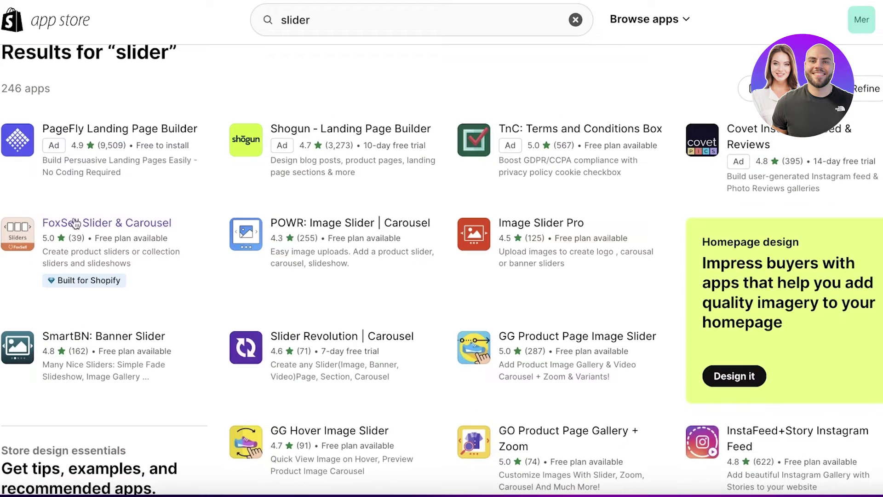
click(79, 224)
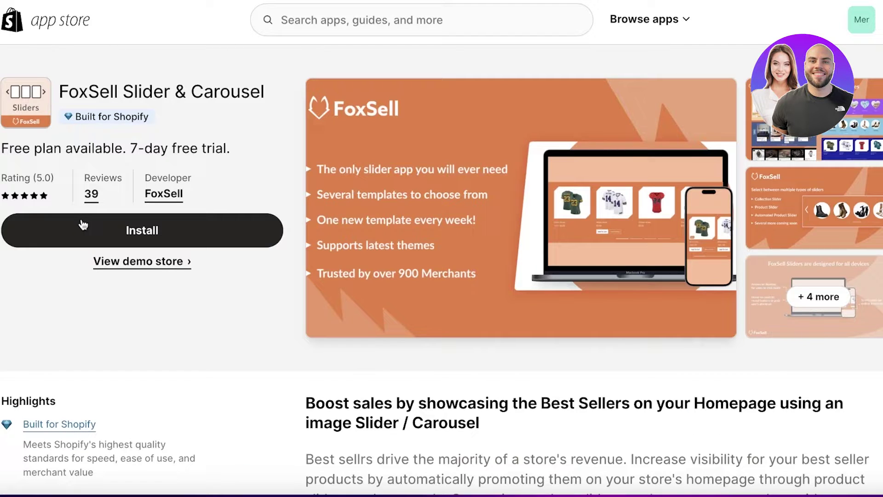
click(105, 237)
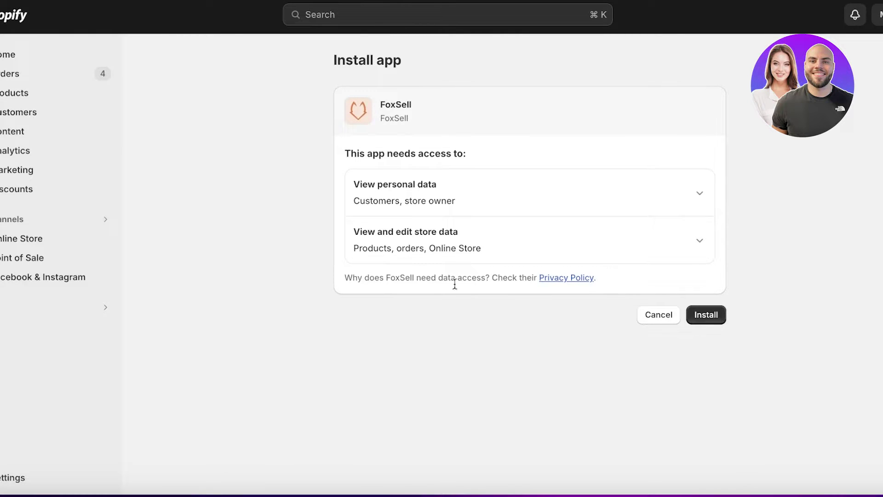
click(701, 317)
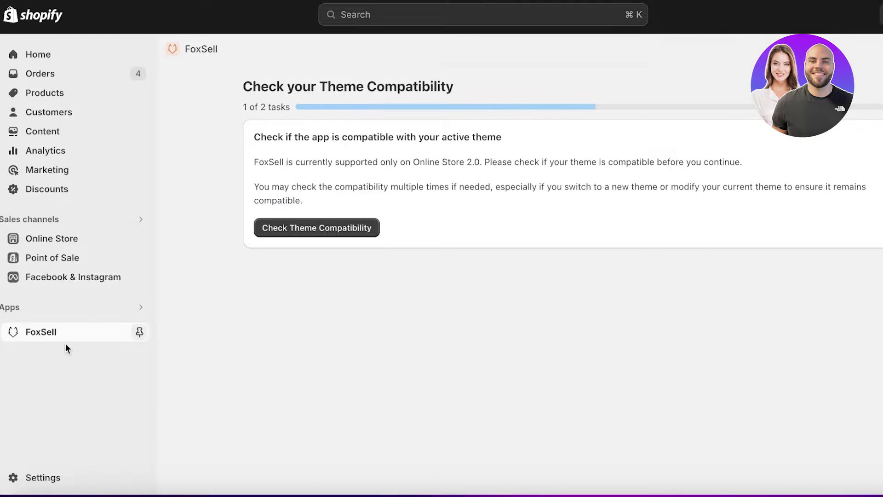
- Pin FoxSell in the admin navigation and run its compatibility check for the active theme
click(145, 331)
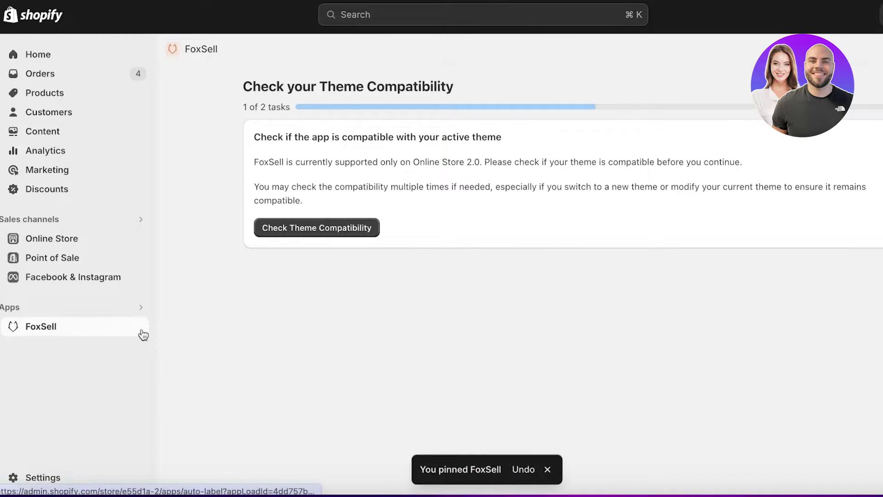
click(369, 224)
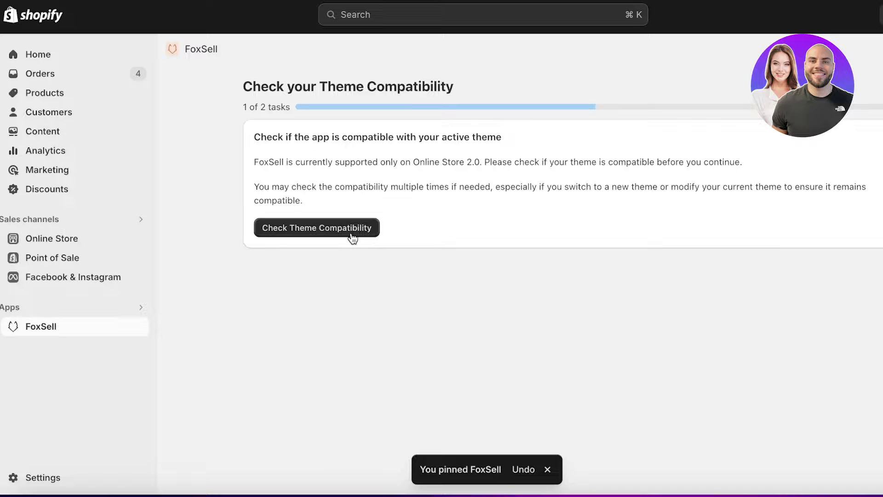
click(351, 234)
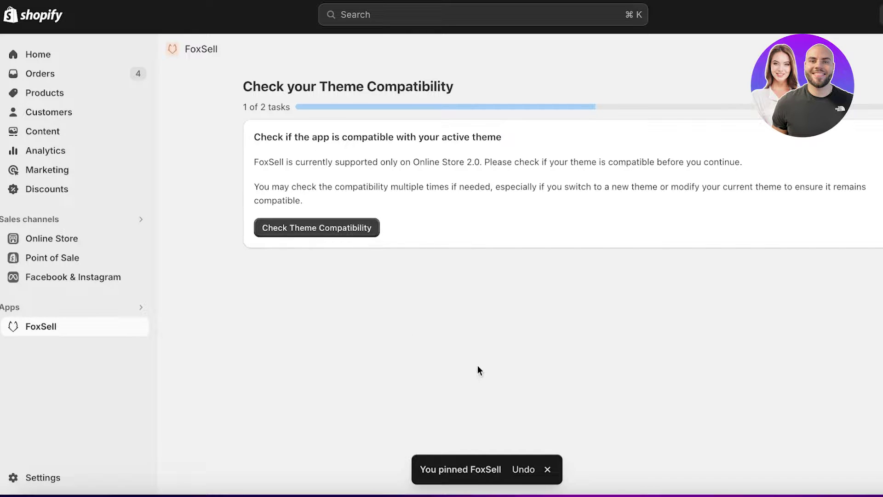
click(546, 469)
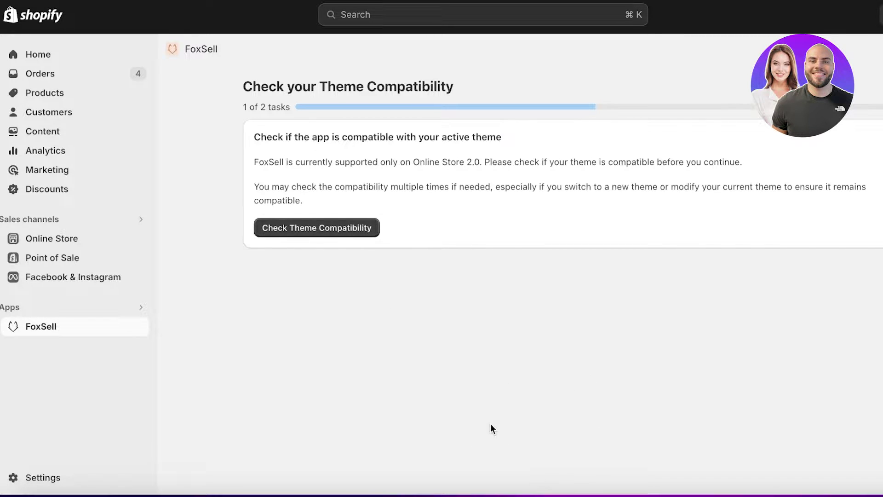
click(258, 232)
click(299, 233)
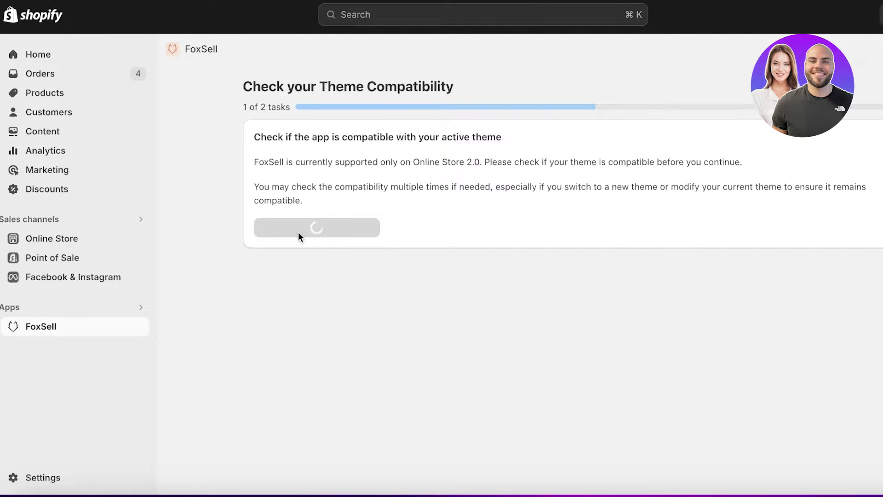
- Skip the Professional plan offer to stay on FoxSell's Free plan and look over the available slider types
click(349, 254)
scroll(348, 255, down, 2)
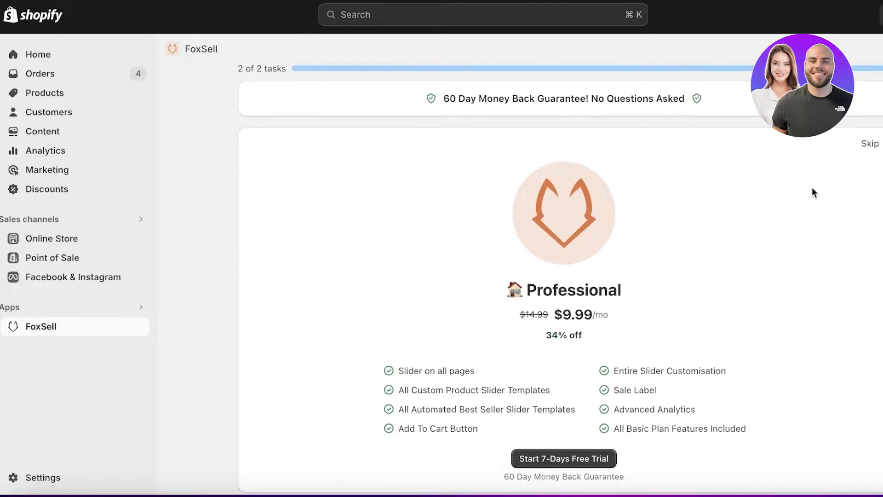
click(862, 146)
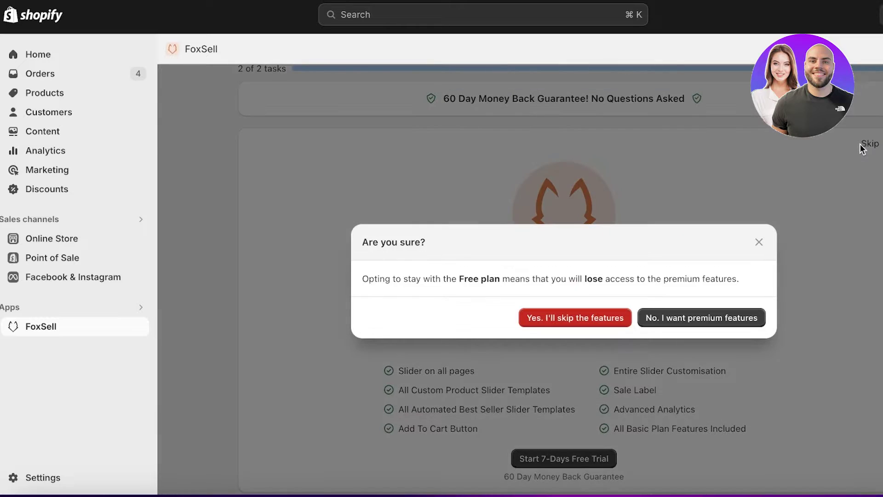
click(558, 318)
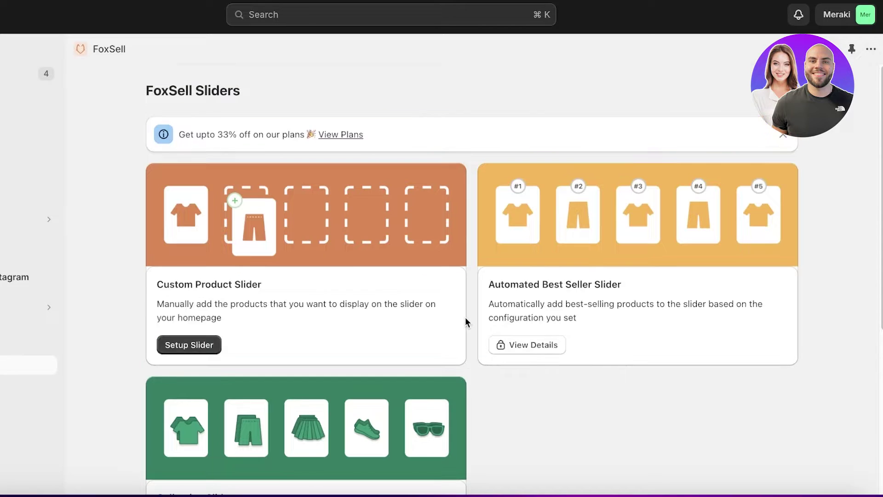
scroll(423, 274, down, 5)
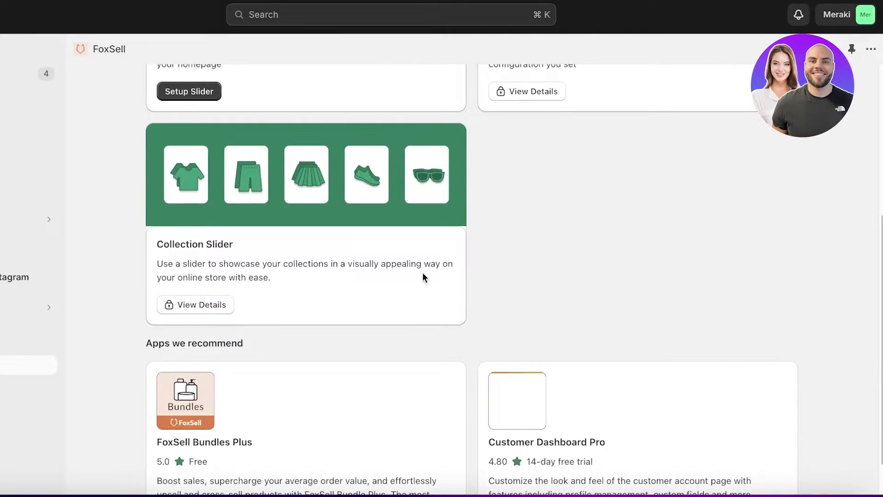
- Compare FoxSell's Custom Product, Automated Best Seller and Collection slider types, along with the apps it recommends
scroll(382, 266, up, 4)
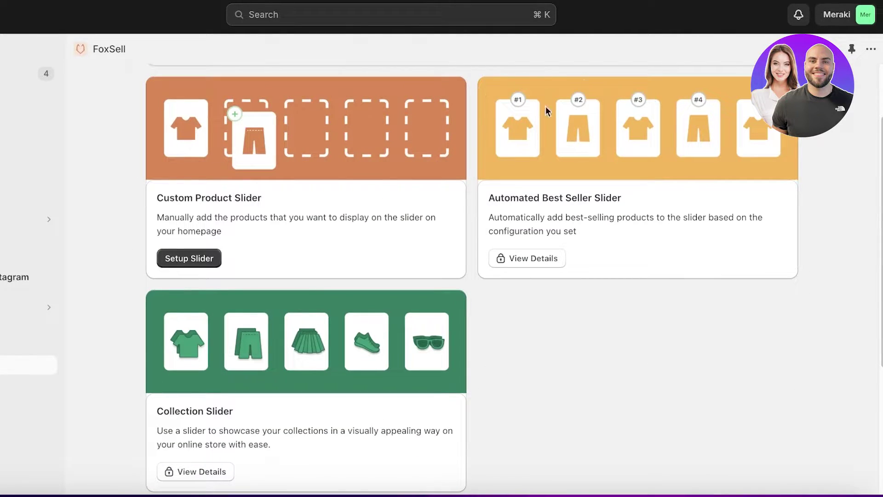
scroll(611, 139, down, 3)
scroll(154, 164, up, 3)
scroll(224, 189, down, 5)
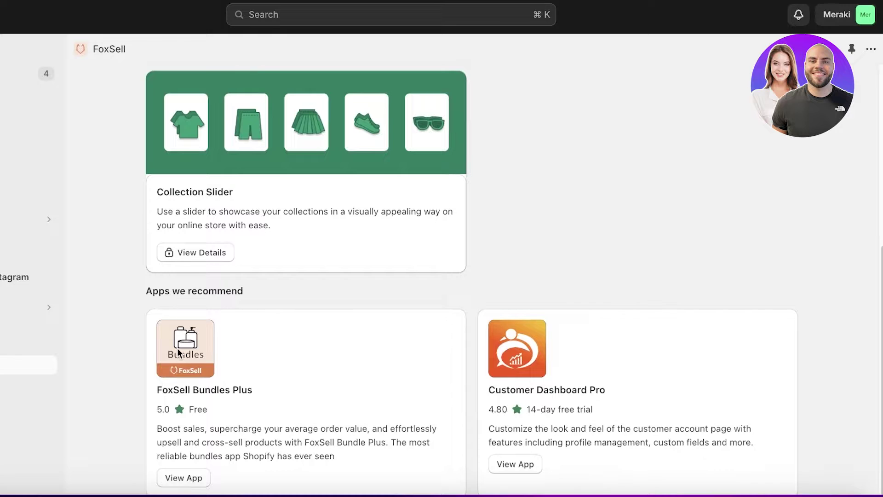
scroll(177, 348, up, 5)
scroll(177, 349, down, 5)
scroll(178, 354, up, 5)
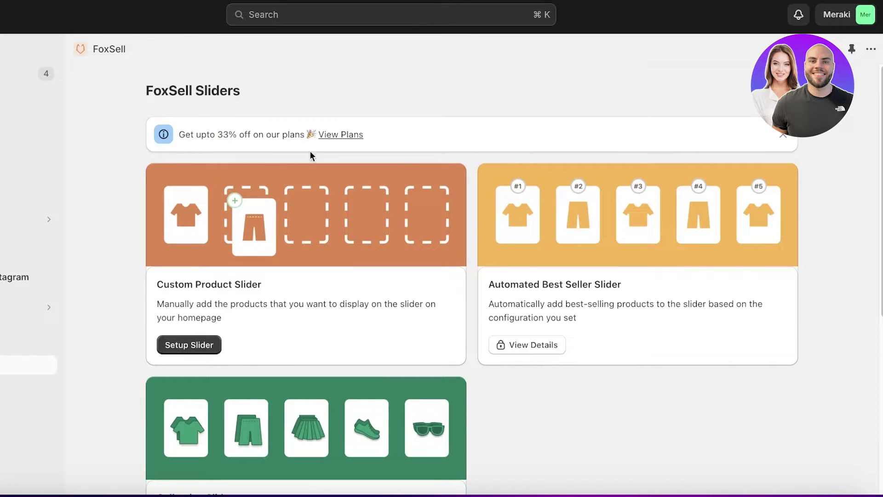
- Open the Custom Product Slider setup and compare the Box Free, Box Pro and Slice templates
click(198, 352)
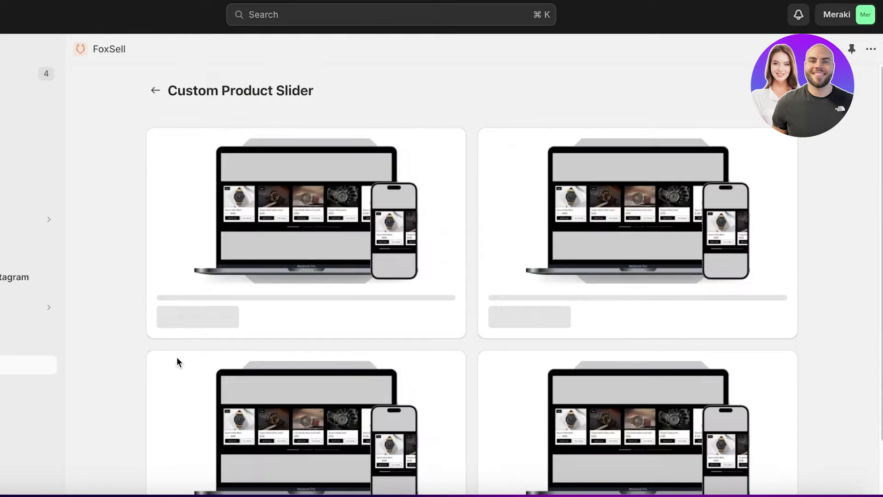
scroll(290, 219, down, 2)
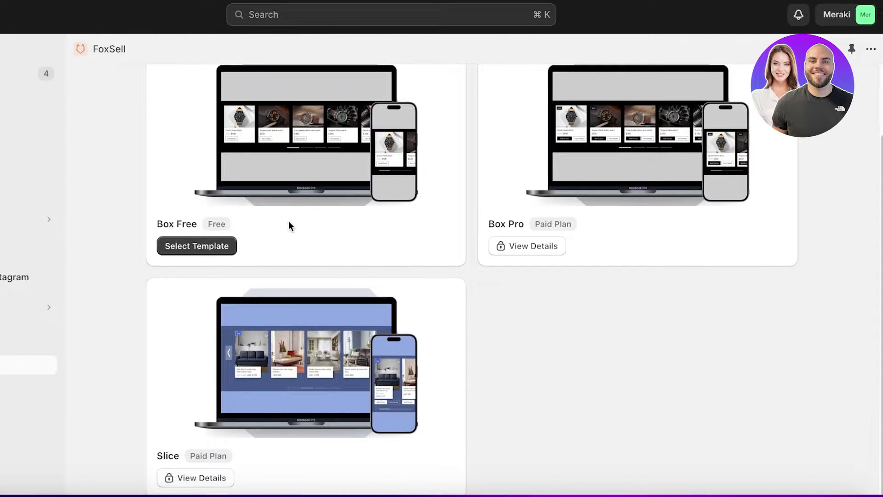
scroll(253, 262, up, 1)
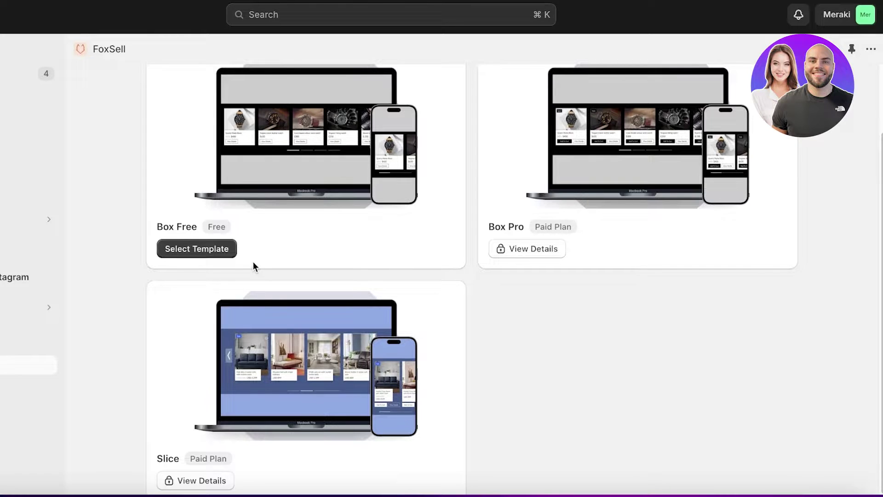
scroll(221, 275, up, 2)
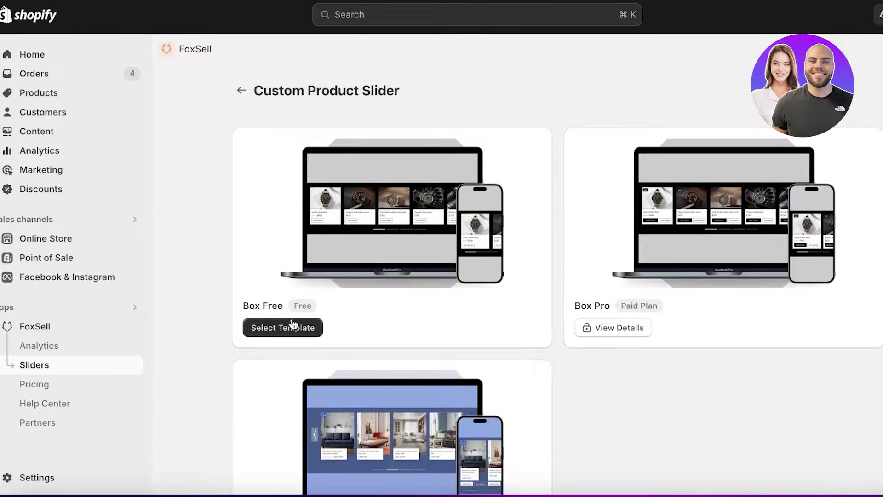
scroll(281, 335, down, 2)
- Go from the store's app settings to the Shopify App Store, search for "slider" and open the Image Slider Pro listing
click(28, 476)
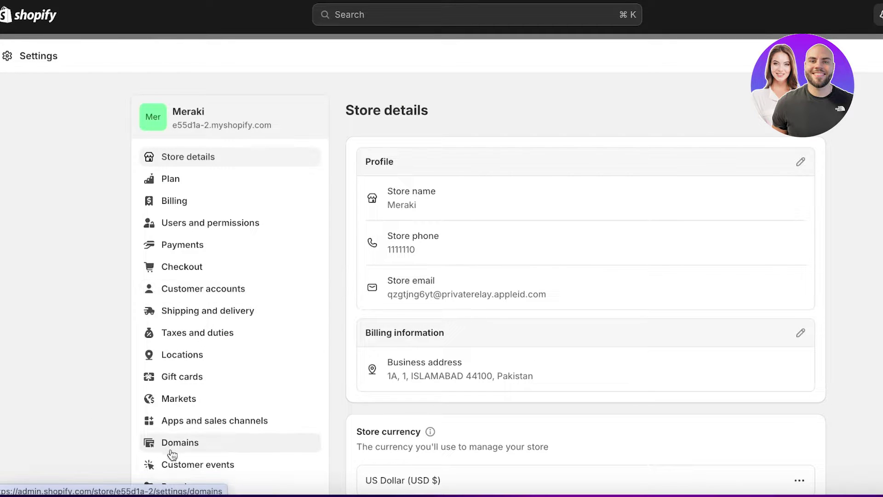
click(212, 423)
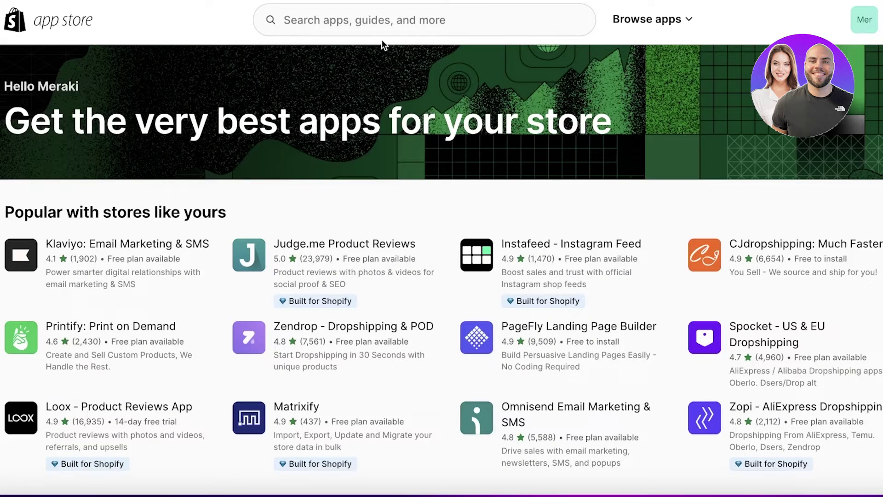
click(337, 28)
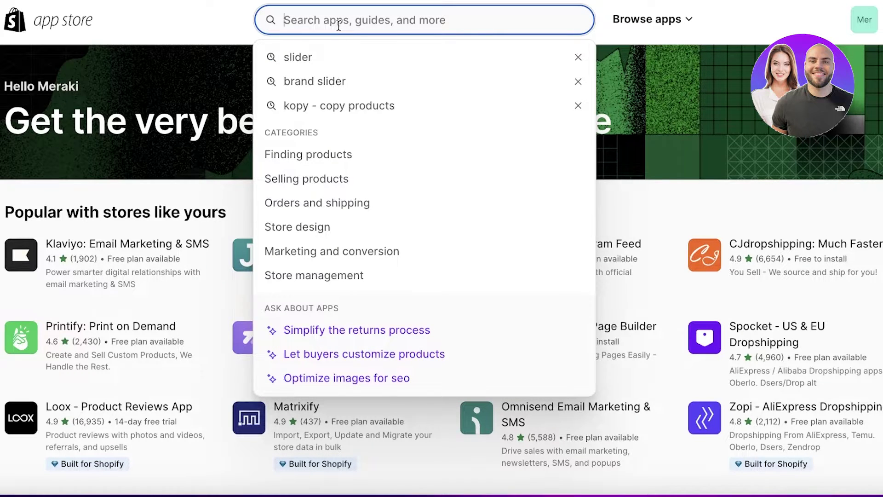
text(slider)
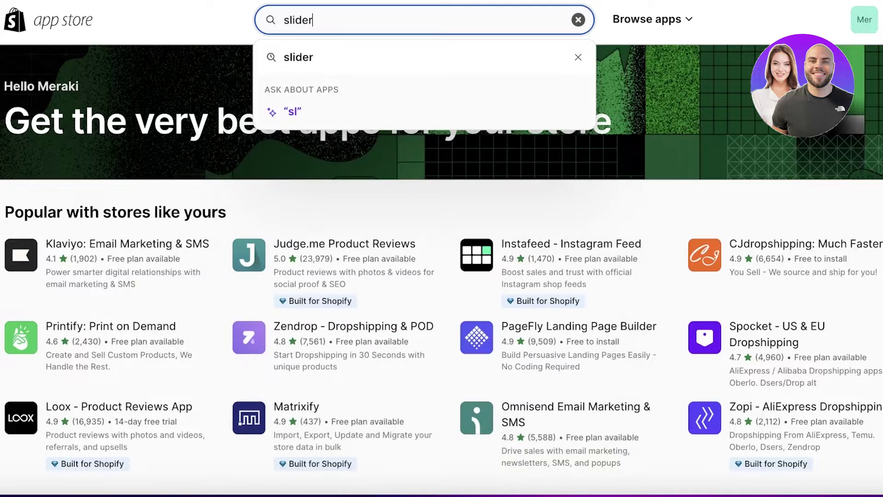
key(Return)
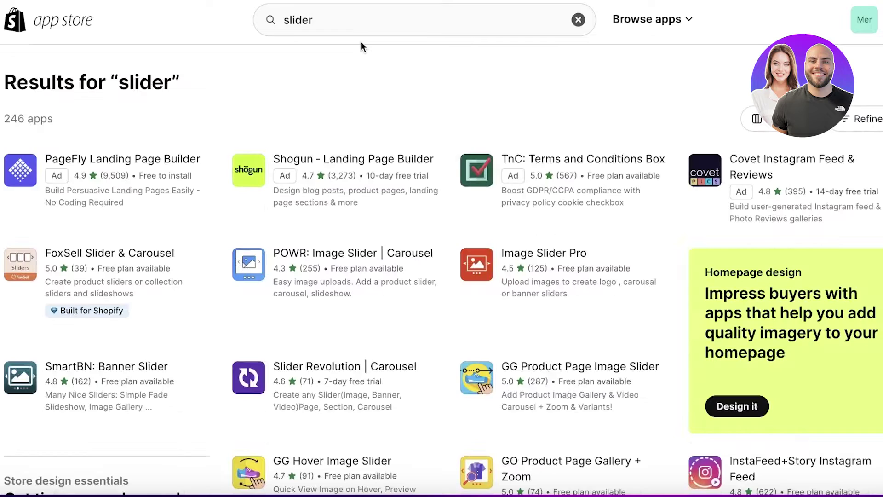
click(477, 264)
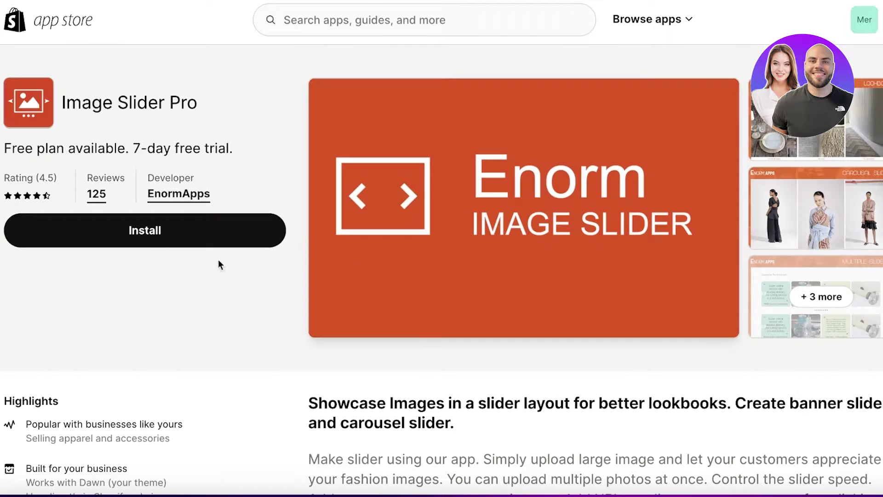
- Install Image Slider Pro, approving its requested data access, and pin it in the admin navigation
click(132, 230)
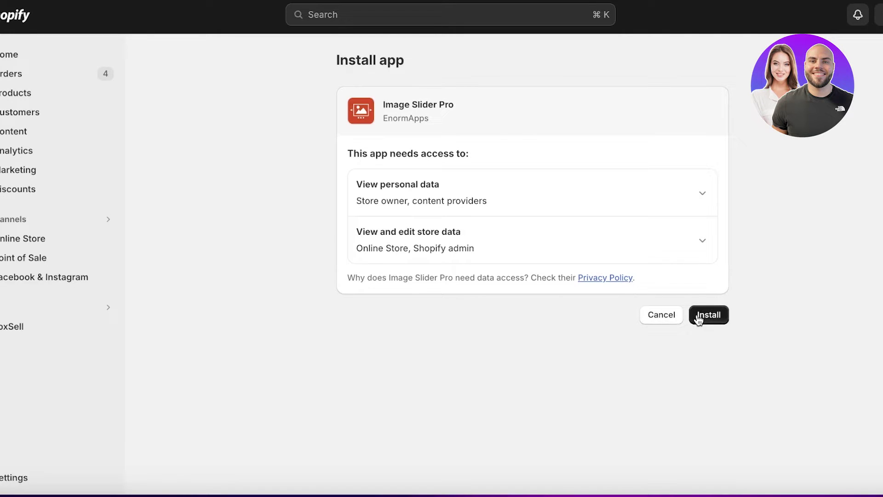
click(697, 315)
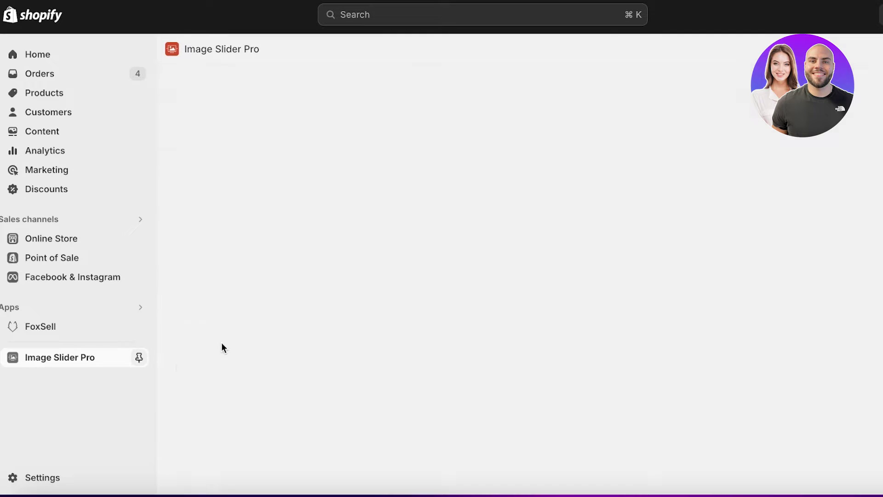
click(140, 357)
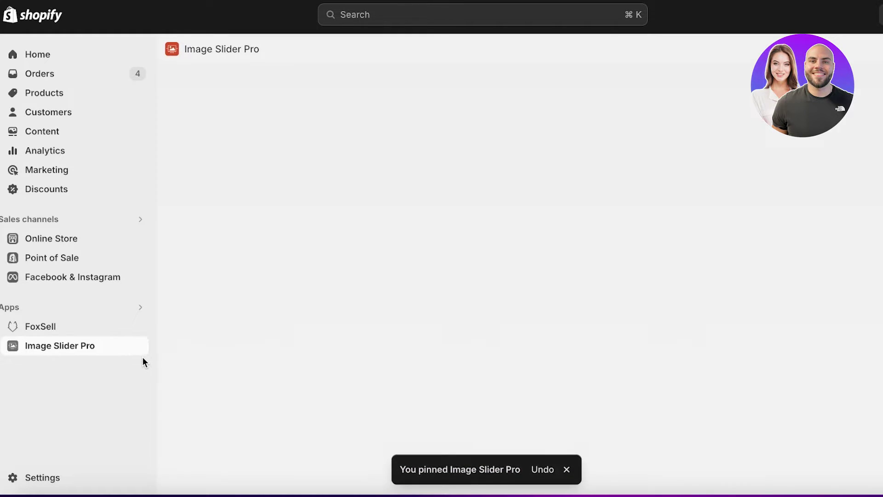
- Create a slider named "Brand Slider" and upload the six brand logo images from the Desktop for all devices
scroll(349, 379, down, 8)
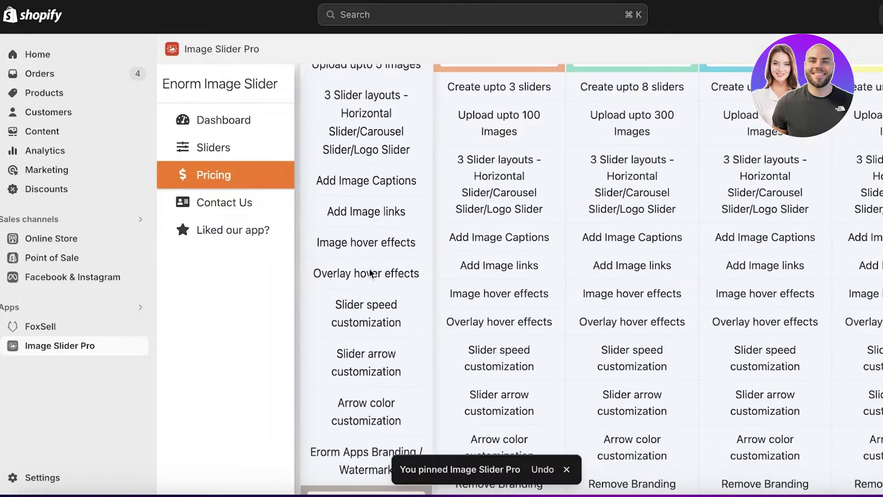
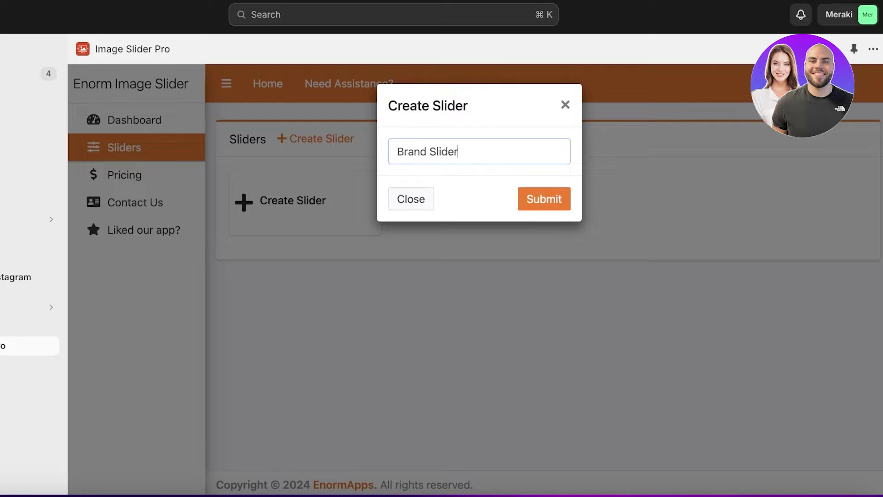
click(522, 190)
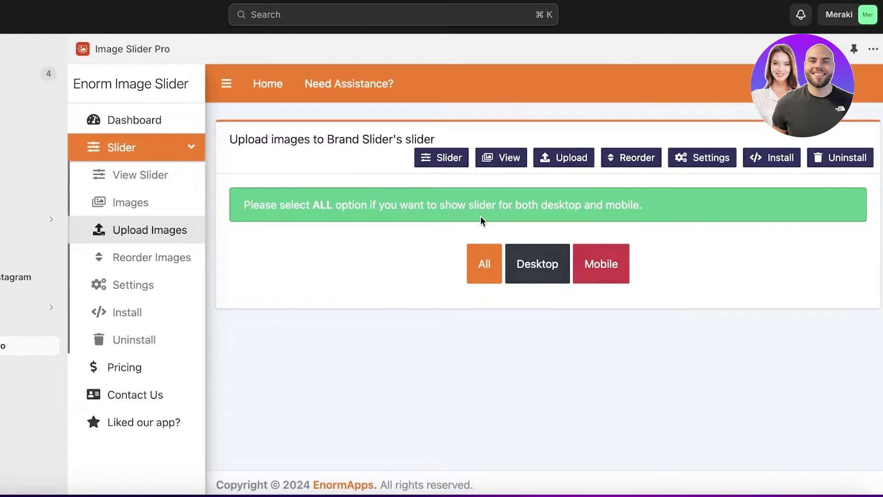
click(488, 276)
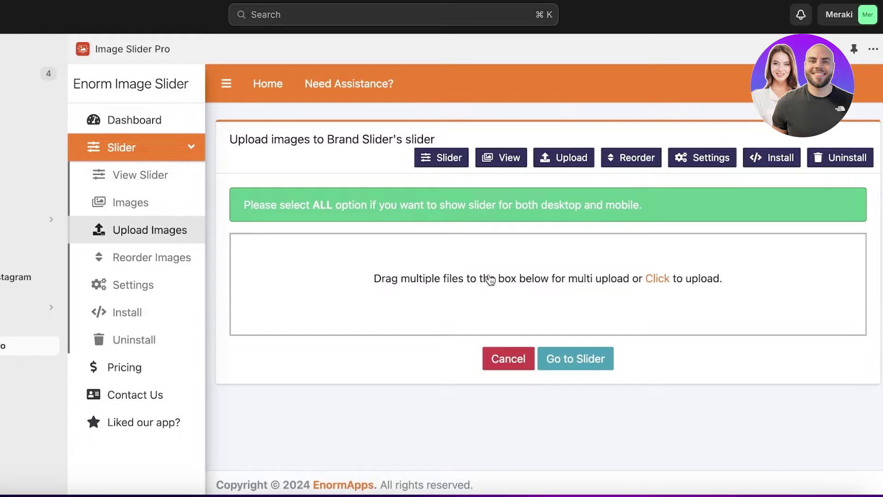
click(657, 279)
click(171, 133)
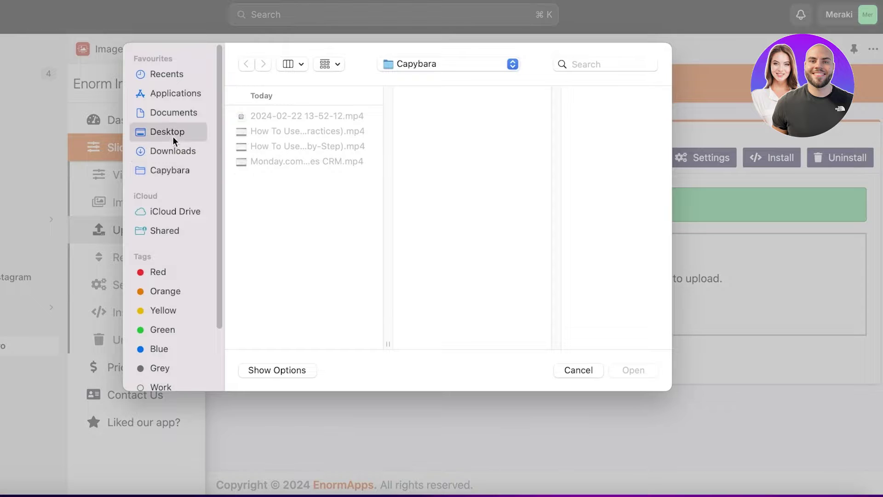
click(234, 116)
drag(234, 115, 240, 192)
click(639, 368)
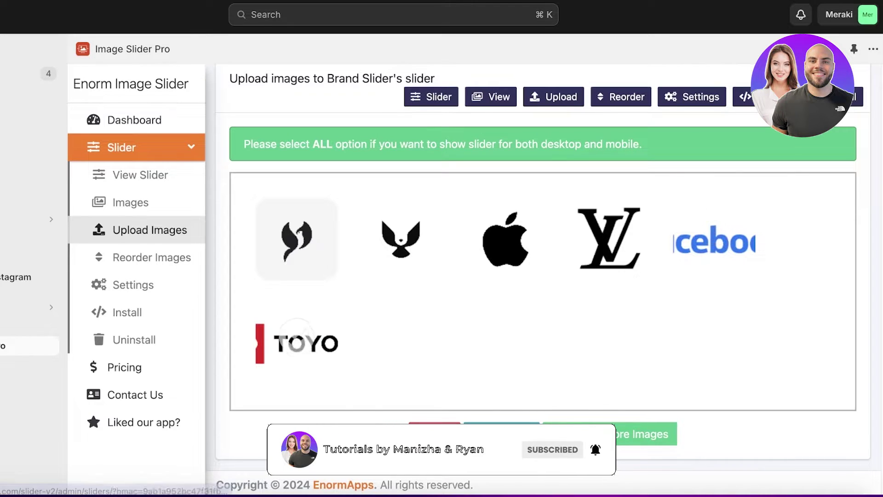
click(512, 438)
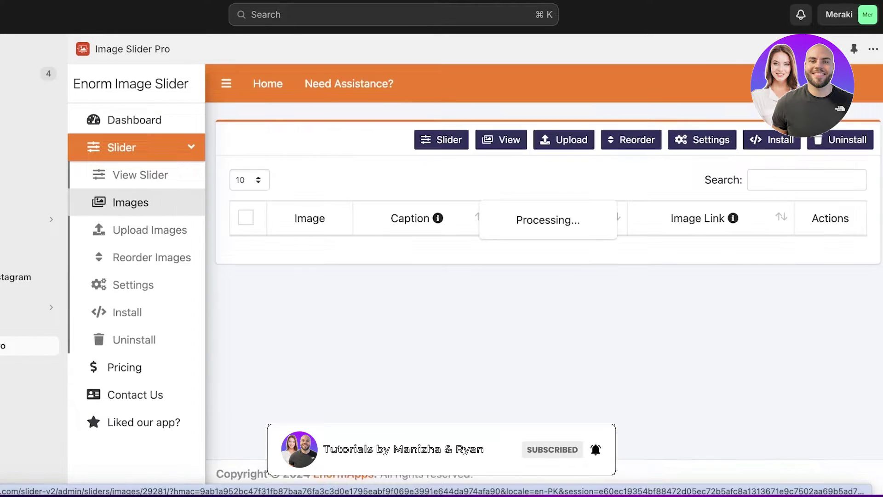
- Review the uploaded logos with their caption, alt tag and link fields, and check whether more images can be uploaded
scroll(473, 272, down, 6)
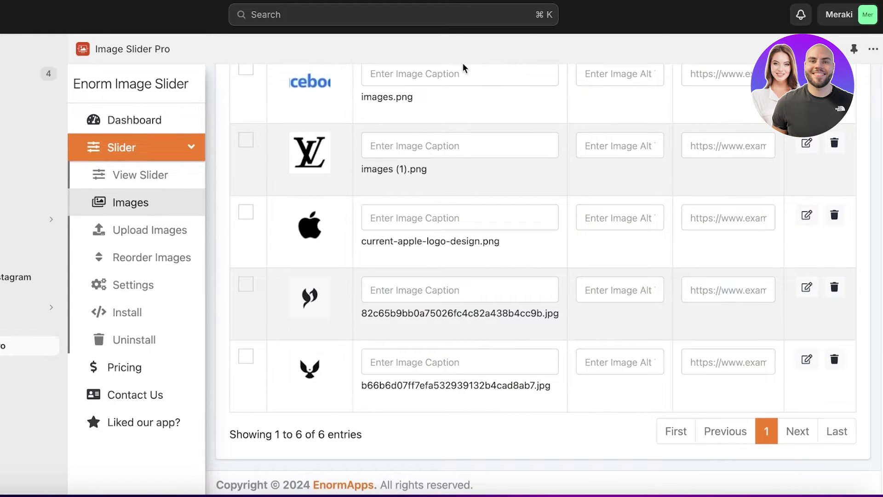
scroll(444, 210, up, 4)
scroll(457, 210, down, 4)
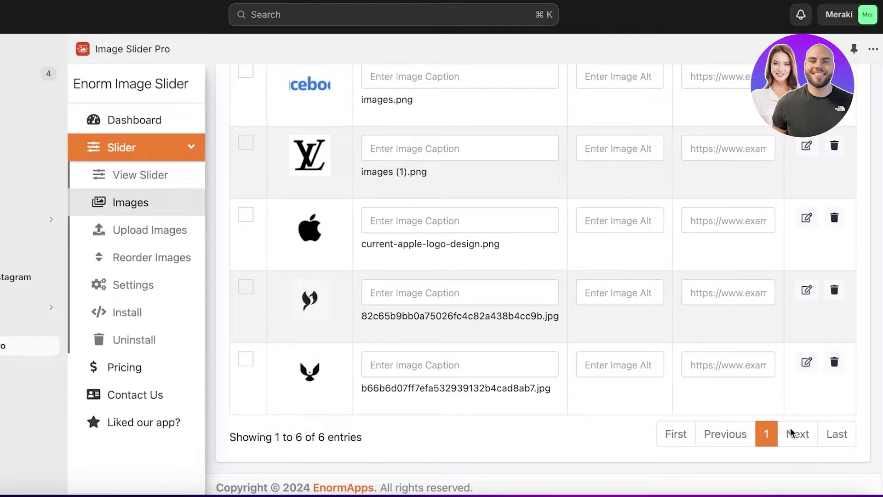
scroll(565, 153, up, 6)
scroll(396, 220, down, 6)
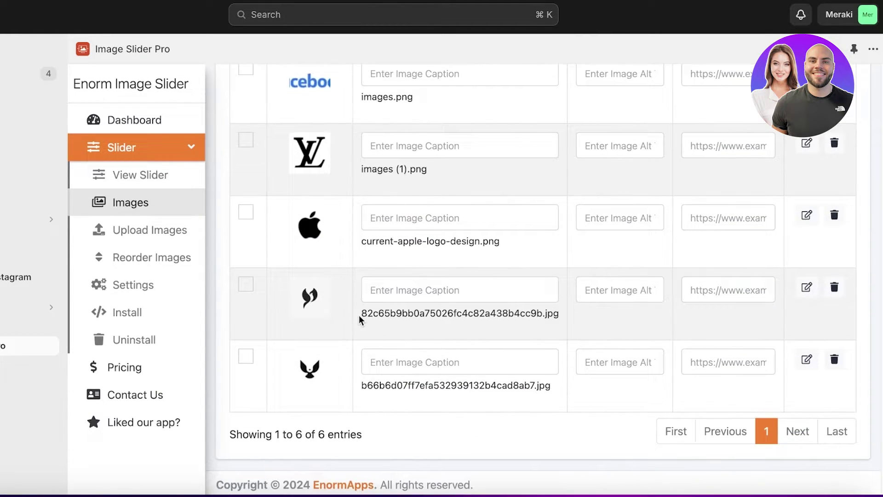
scroll(512, 332, up, 6)
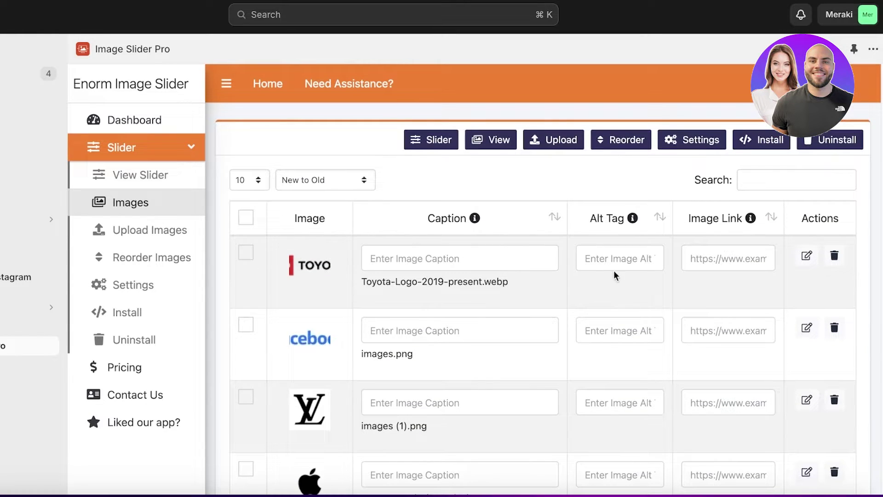
scroll(615, 275, down, 6)
scroll(270, 195, up, 6)
scroll(467, 259, down, 6)
scroll(387, 434, up, 6)
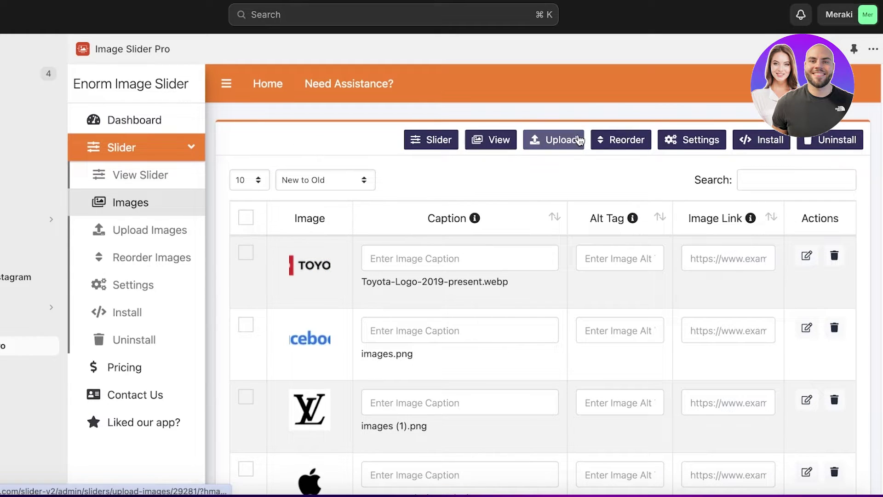
click(540, 147)
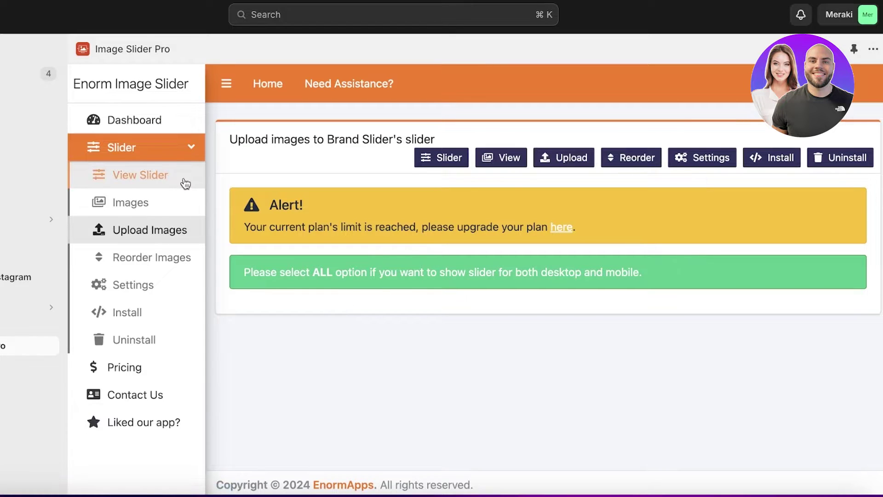
click(153, 175)
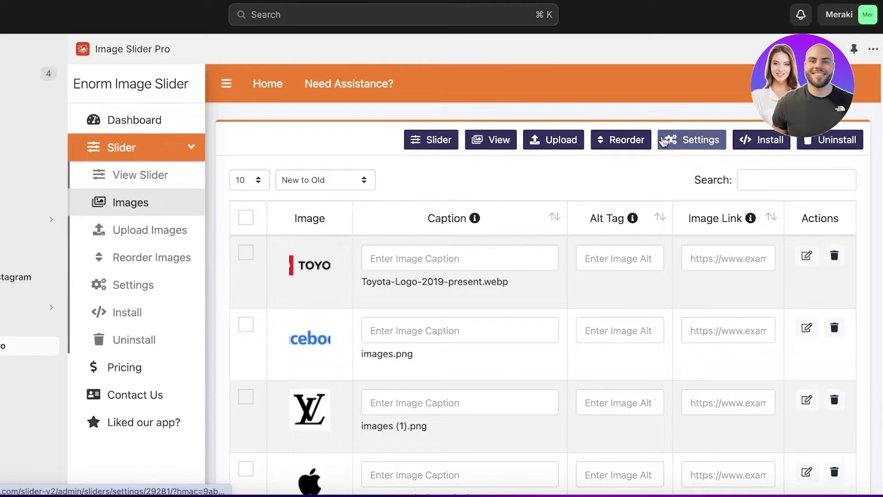
- Open the Brand Slider's settings and try showing the slider name, leaving it switched off
click(664, 141)
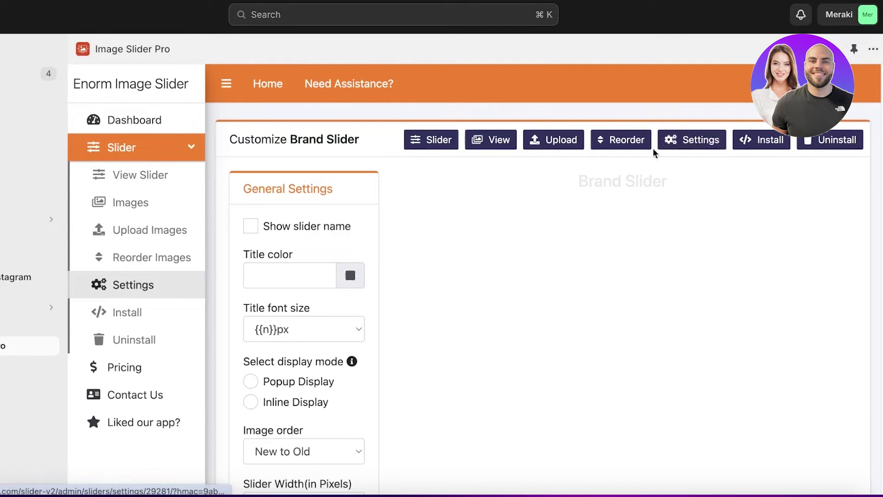
click(274, 211)
click(275, 215)
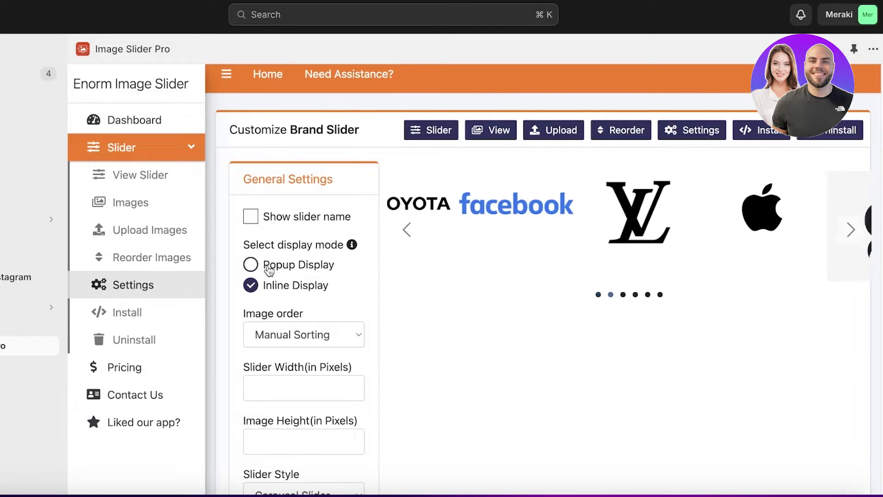
- Try the alternative image orders in the general settings and set the order to Random Order
scroll(286, 392, down, 1)
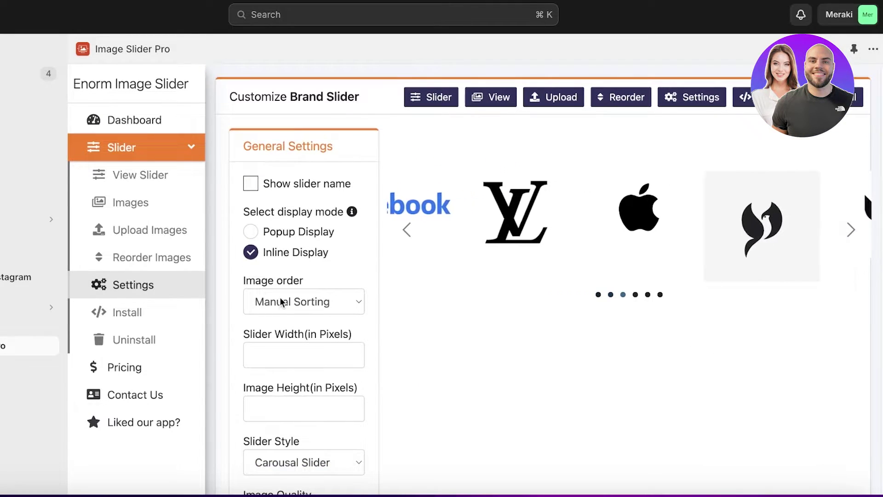
click(280, 297)
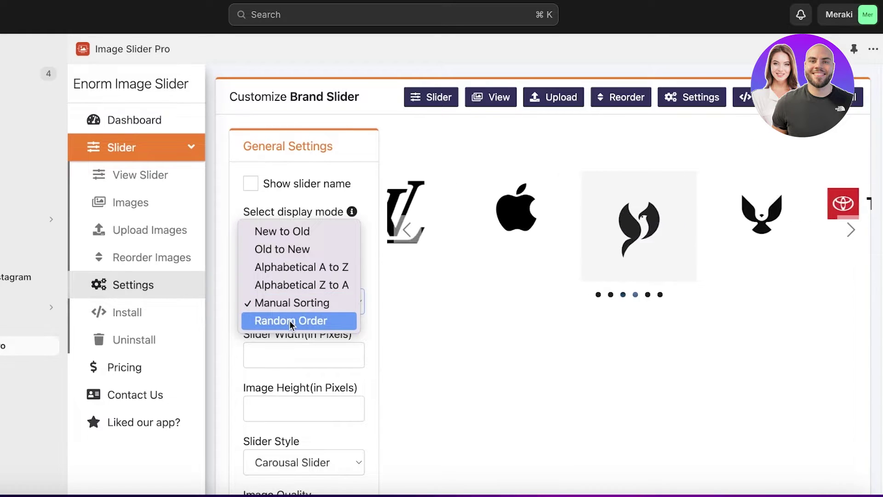
click(289, 320)
click(293, 298)
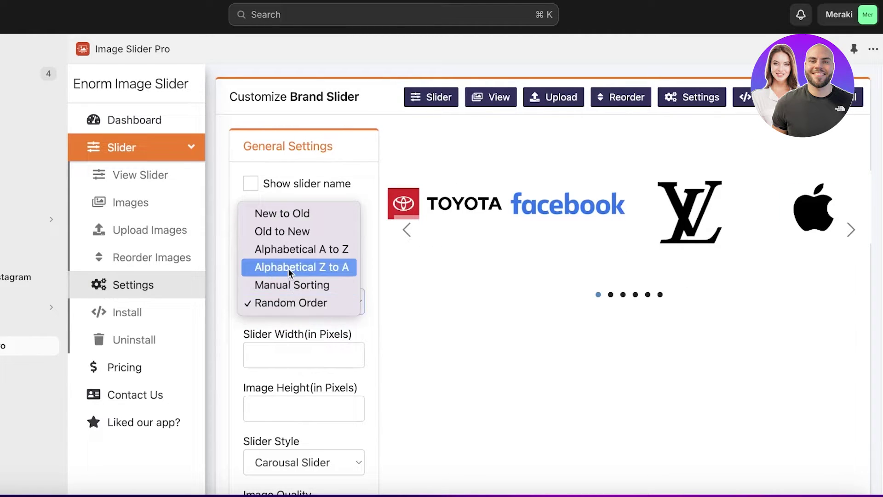
click(290, 253)
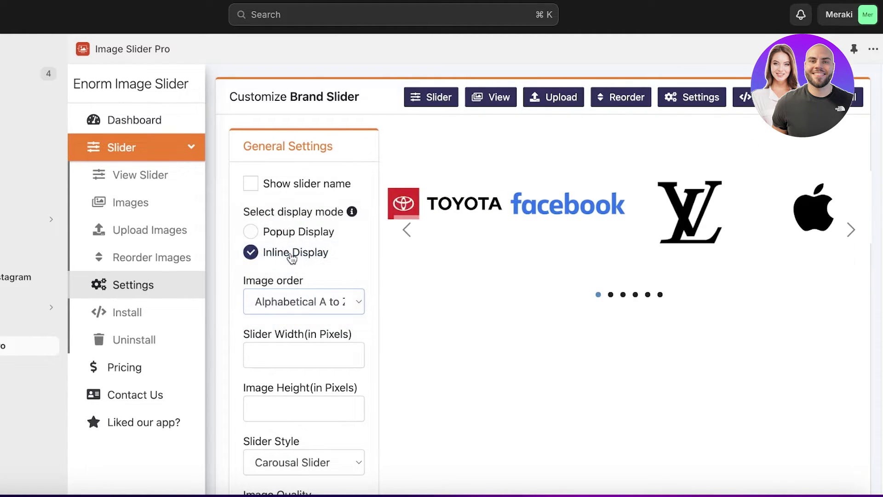
click(285, 297)
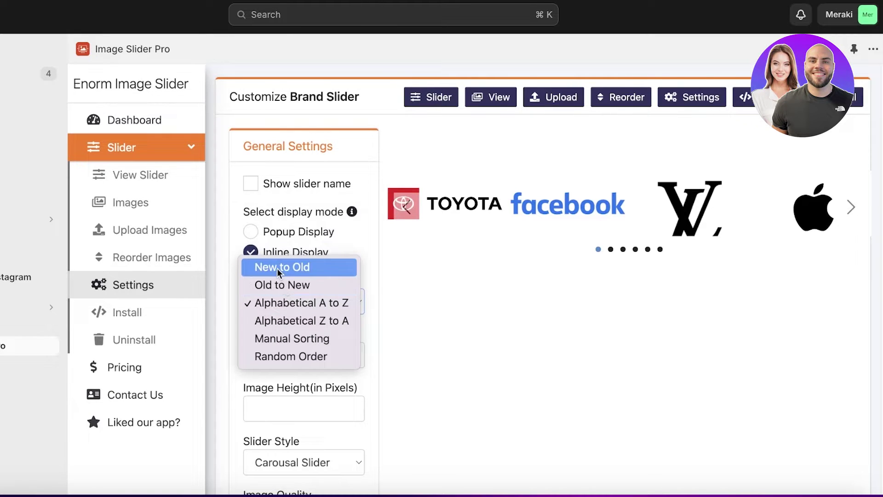
click(276, 357)
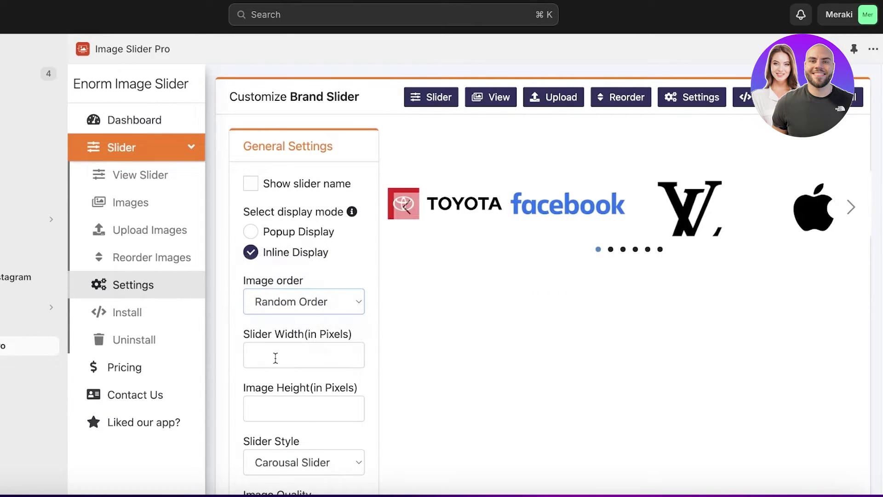
- Try an image height and a slider width of 1600 pixels each in the general settings
click(276, 358)
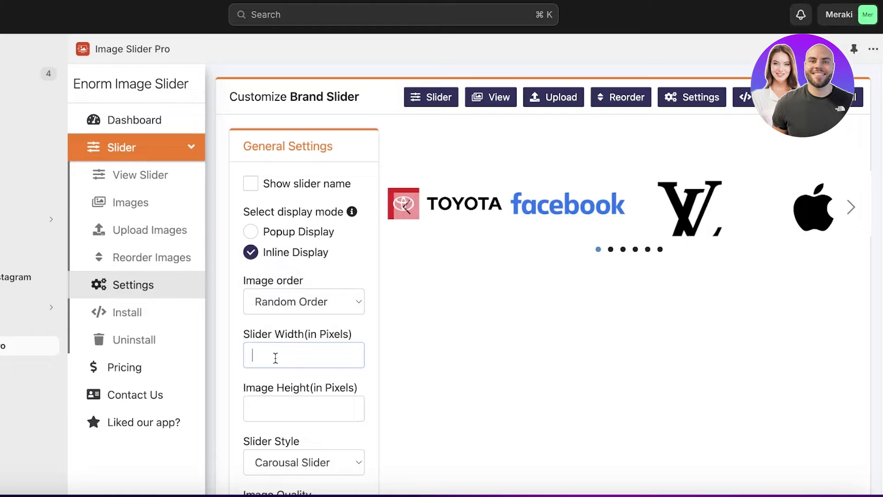
scroll(321, 334, down, 3)
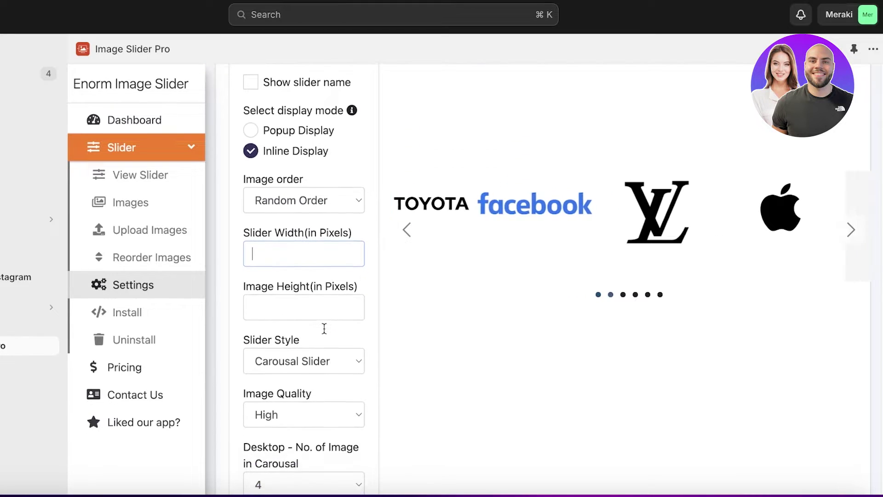
scroll(326, 329, up, 1)
scroll(297, 302, up, 1)
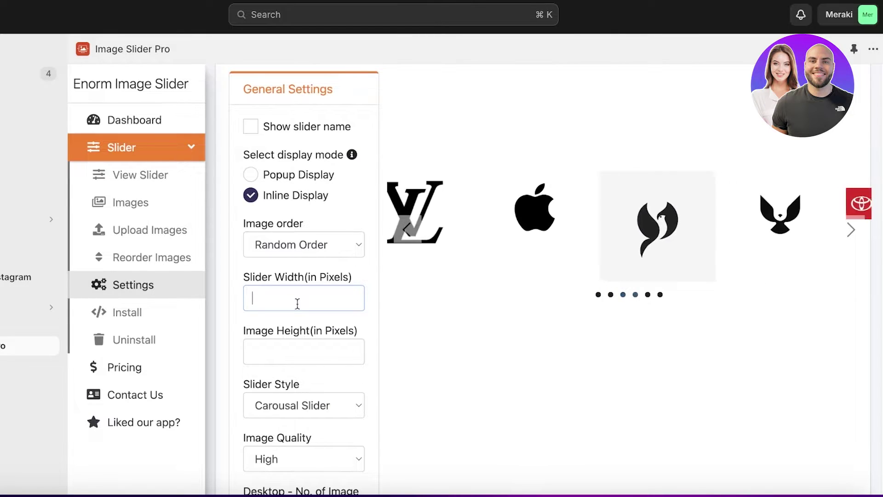
scroll(297, 338, down, 5)
scroll(580, 297, up, 8)
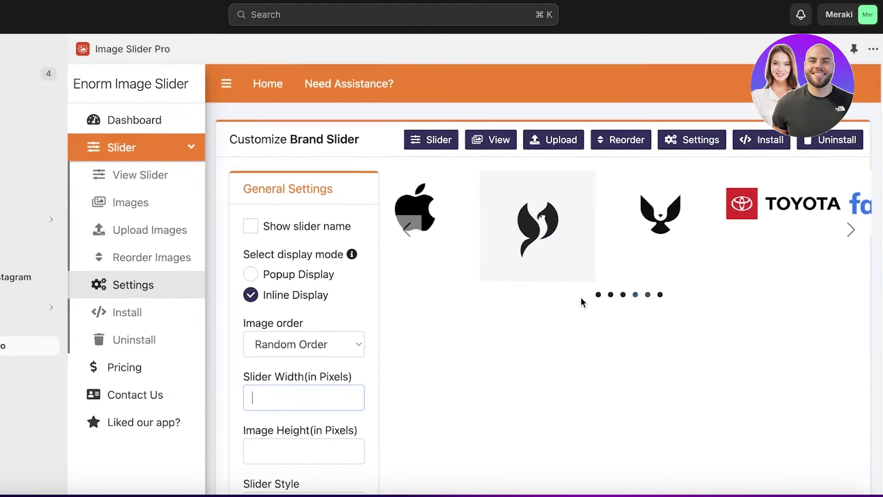
scroll(581, 297, down, 7)
scroll(281, 278, up, 1)
click(289, 224)
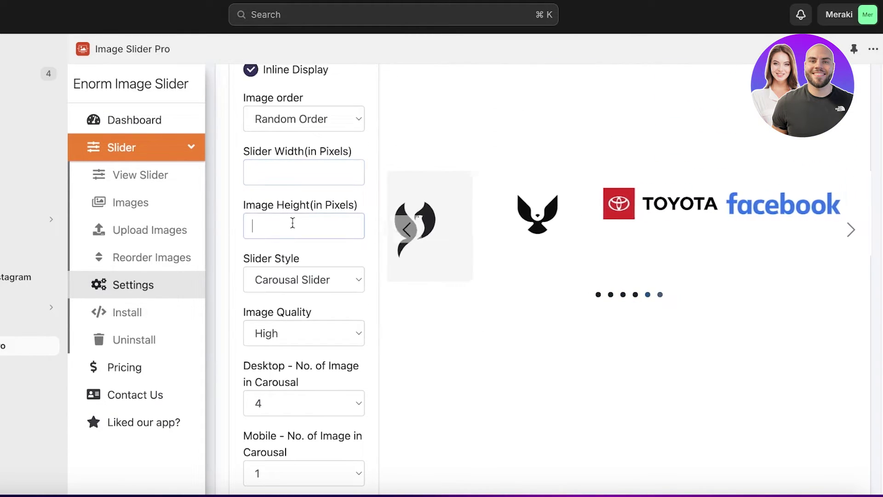
text(1600)
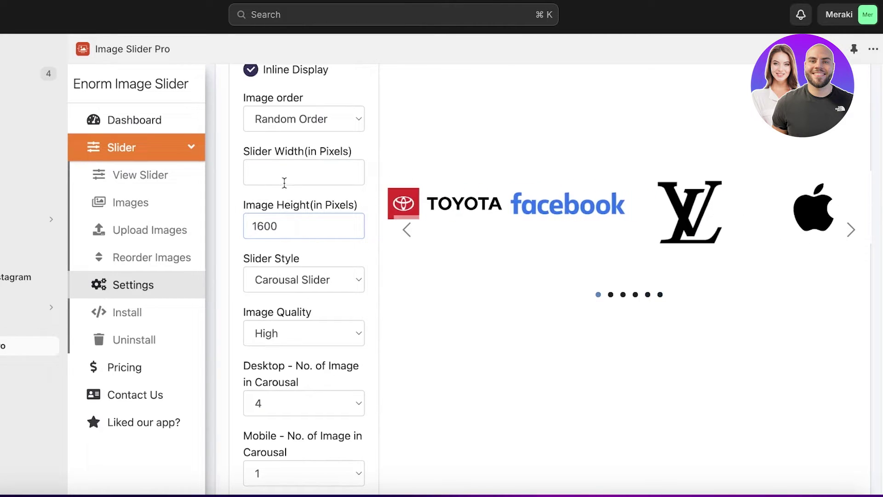
click(285, 178)
text(160)
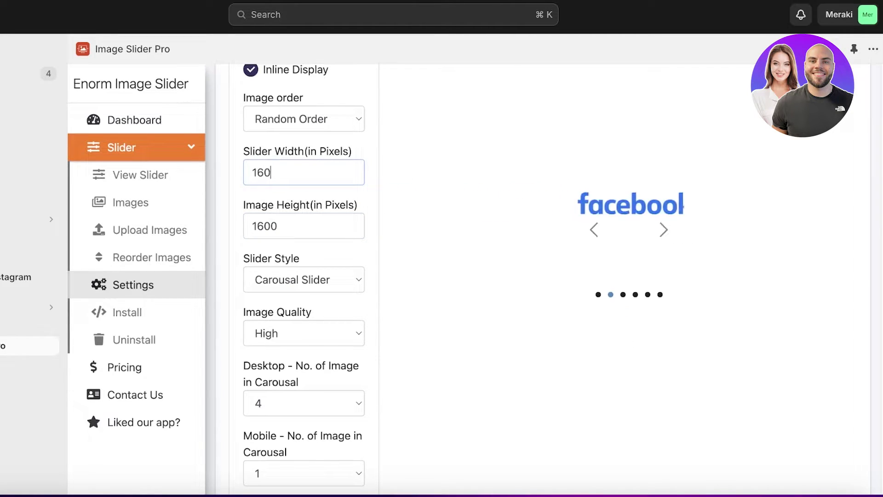
text(0)
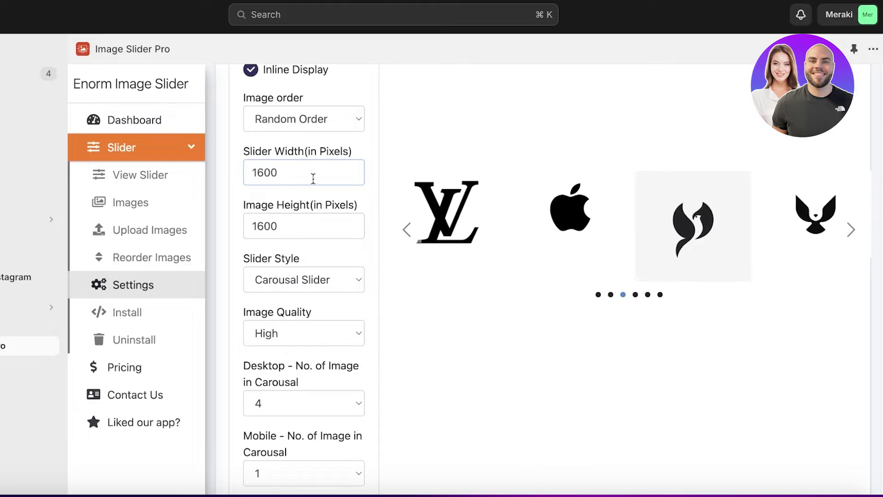
- Try reducing both the slider width and the image height to 1000 pixels
key(Left)
key(Left)
key(BackSpace)
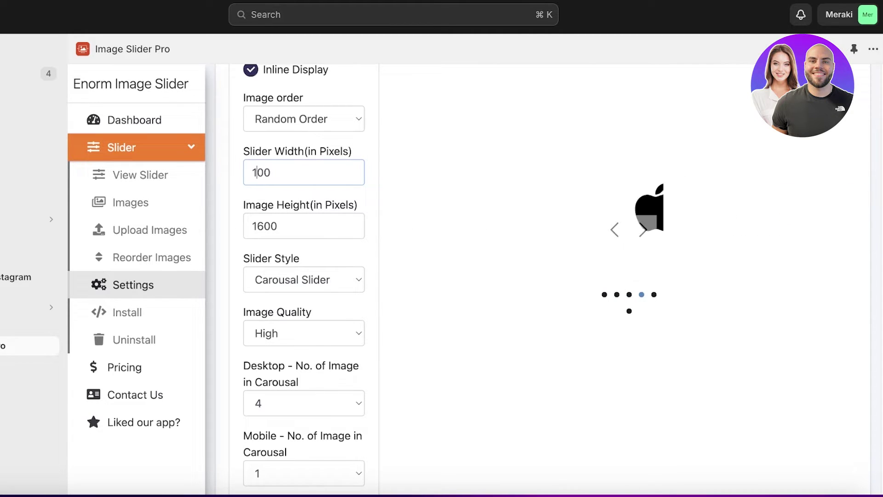
text(0)
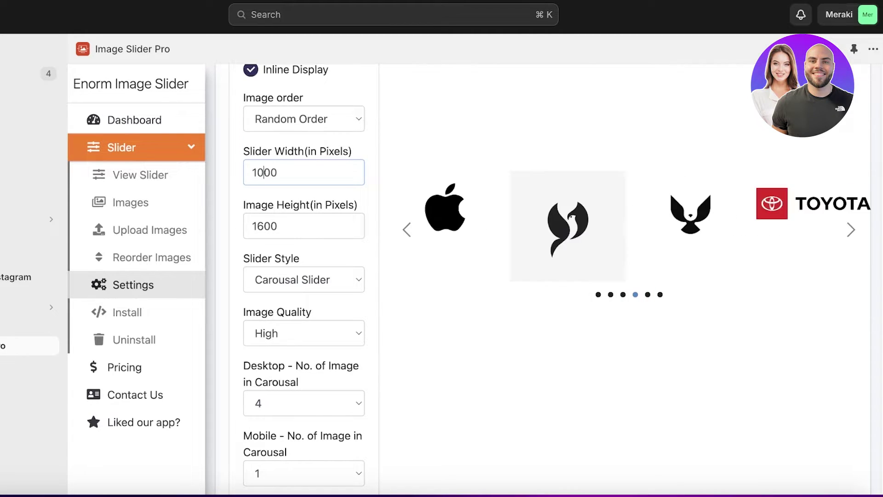
click(263, 228)
key(BackSpace)
text(0)
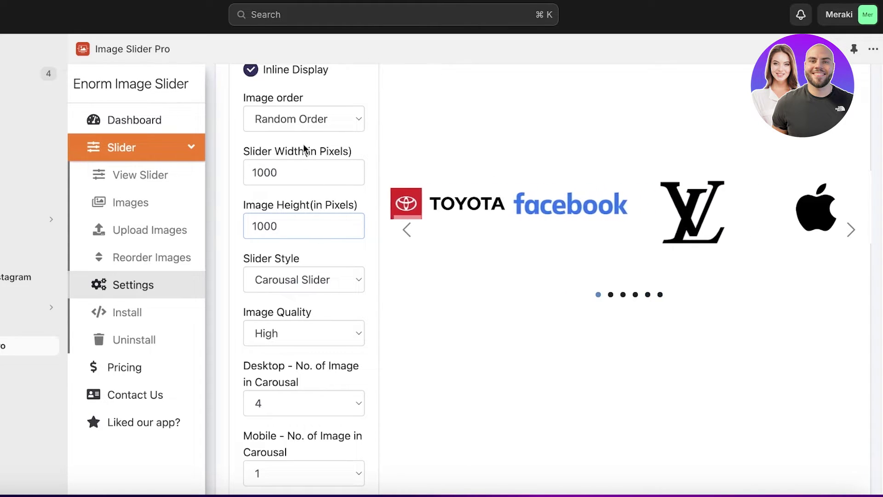
- Clear the slider width and image height values
key(BackSpace)
double_click(299, 228)
key(BackSpace)
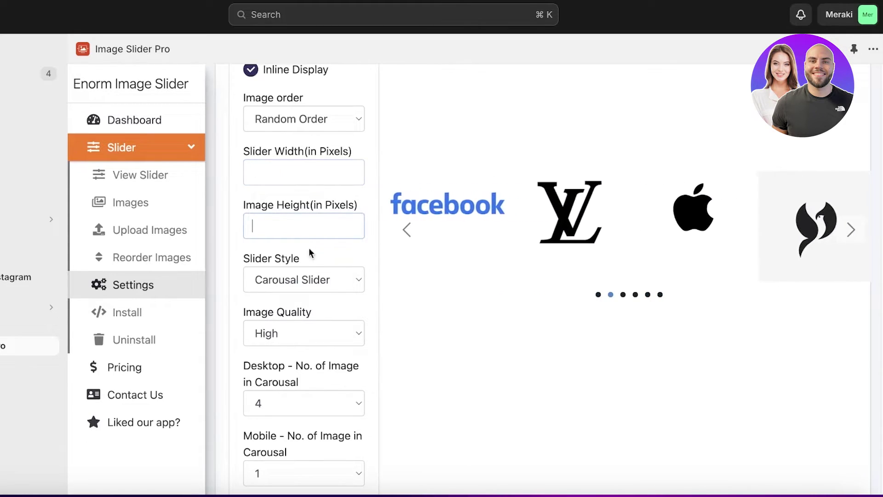
click(344, 300)
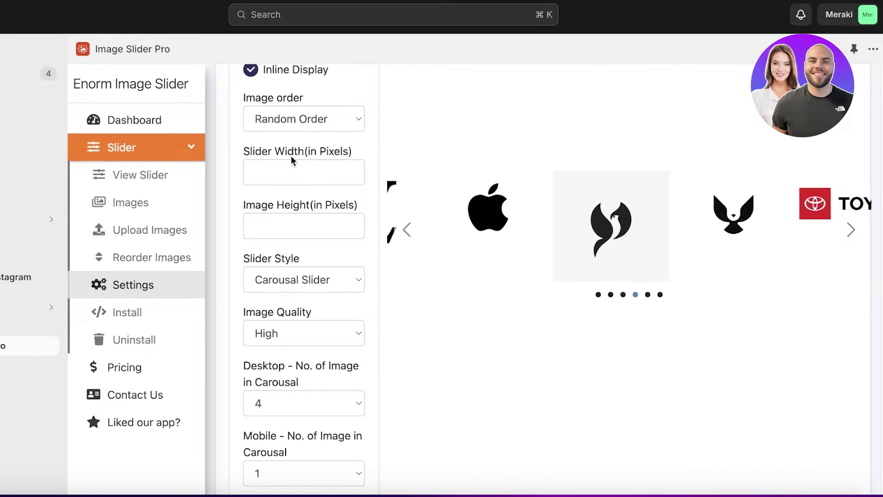
- Try the Logo Slider style and compare the alternatives, returning the slider style to Carousal Slider
click(303, 279)
click(286, 300)
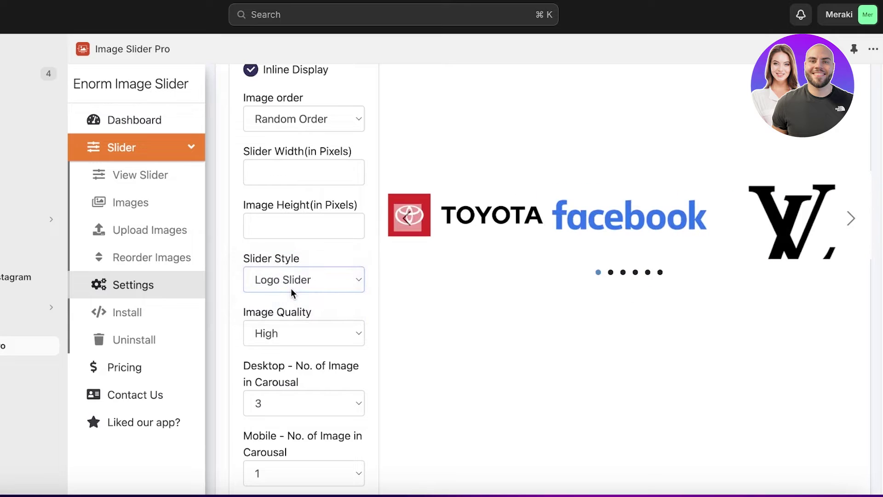
click(293, 277)
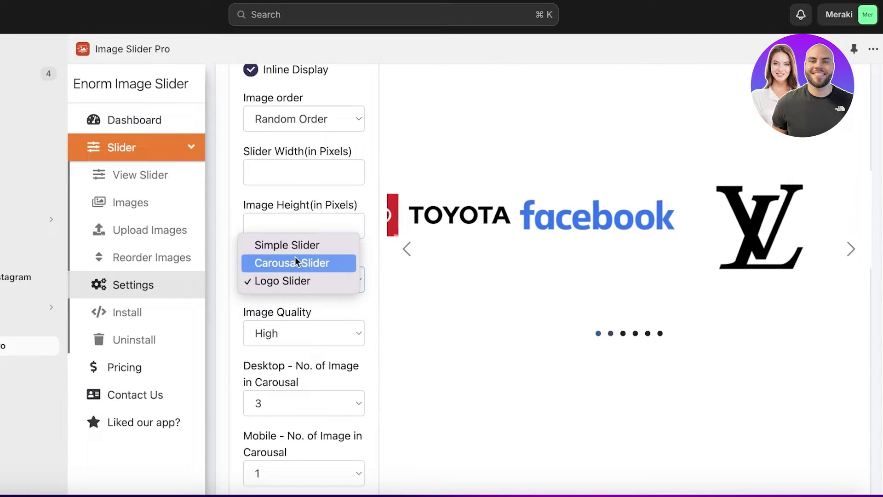
click(292, 247)
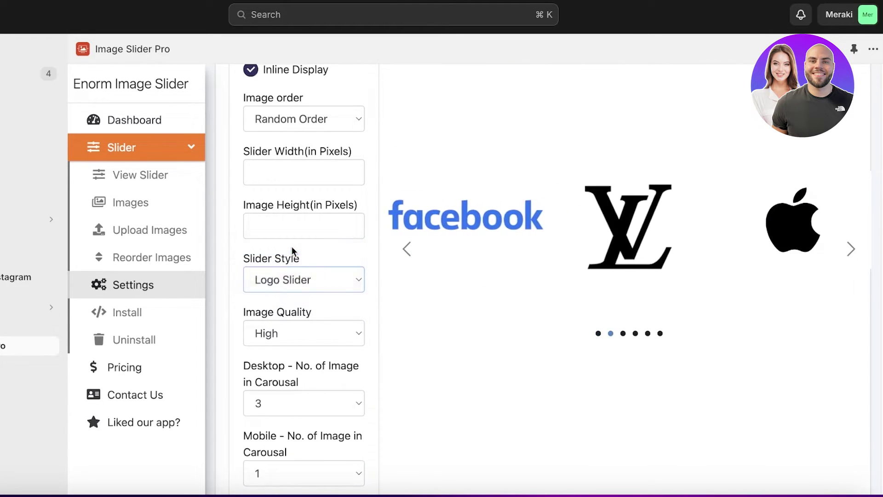
click(294, 280)
click(292, 300)
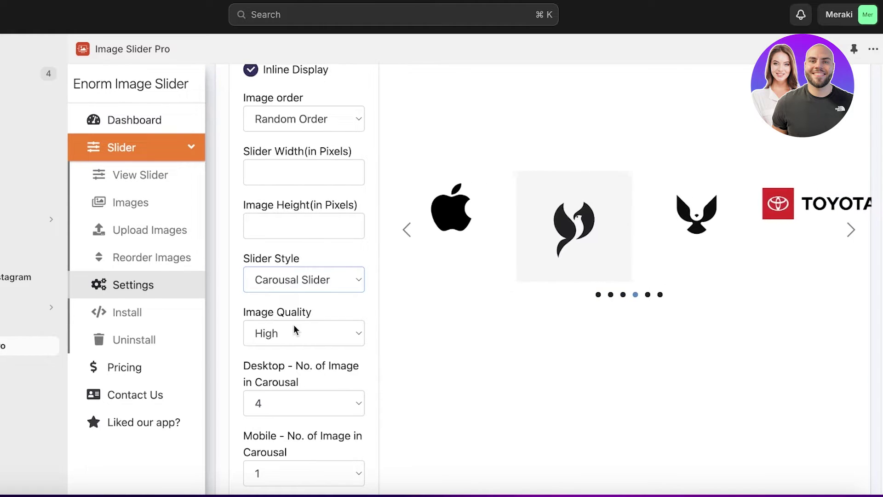
- Try 6 and 3 images in the desktop carousel, returning the number to 4
scroll(293, 331, down, 1)
scroll(293, 333, down, 3)
click(301, 256)
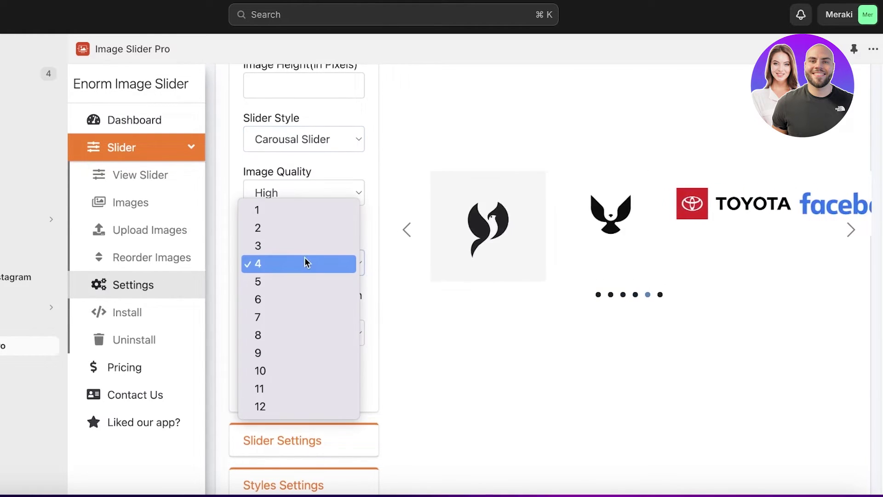
click(308, 299)
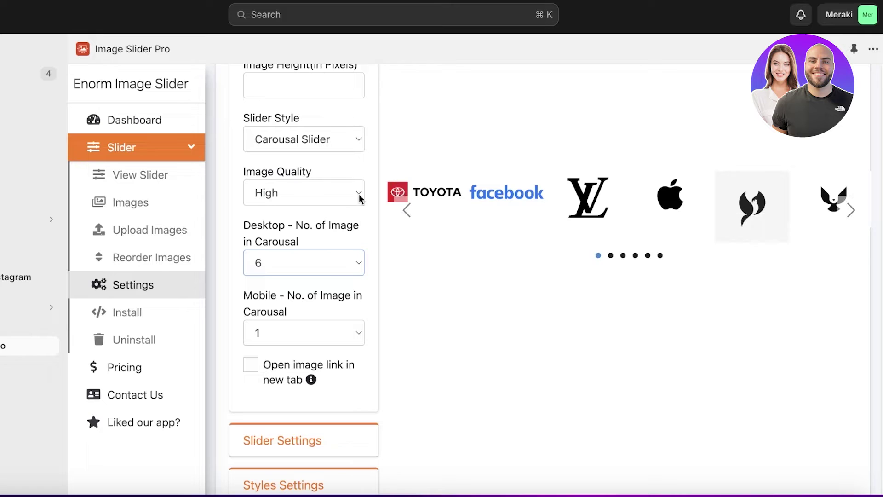
click(306, 274)
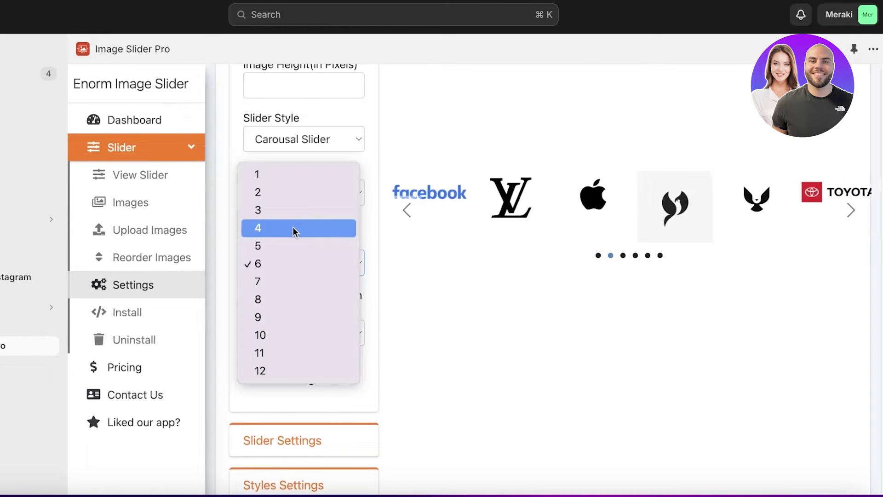
click(286, 212)
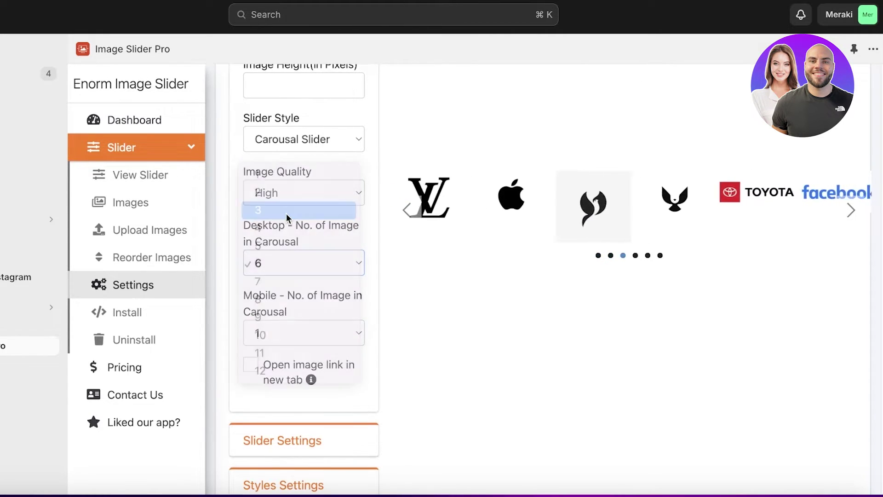
click(288, 261)
click(292, 279)
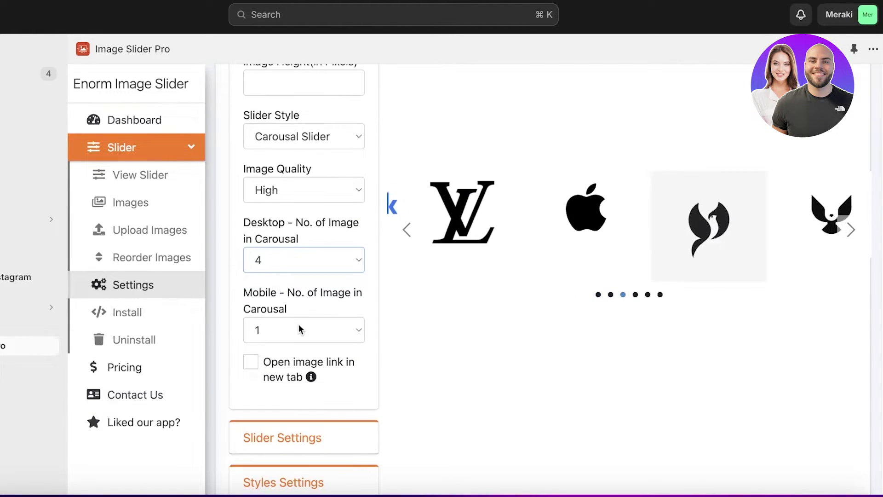
- Set the number of images in the mobile carousel to 3
scroll(299, 324, down, 1)
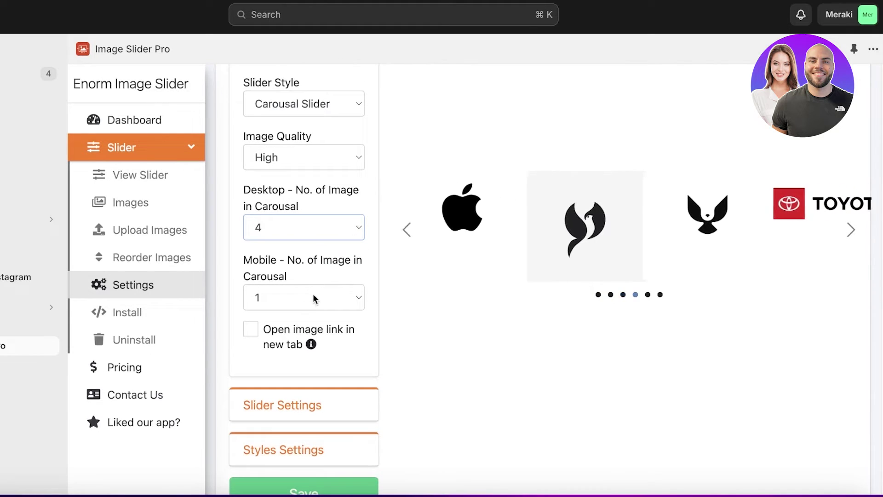
click(313, 296)
click(294, 335)
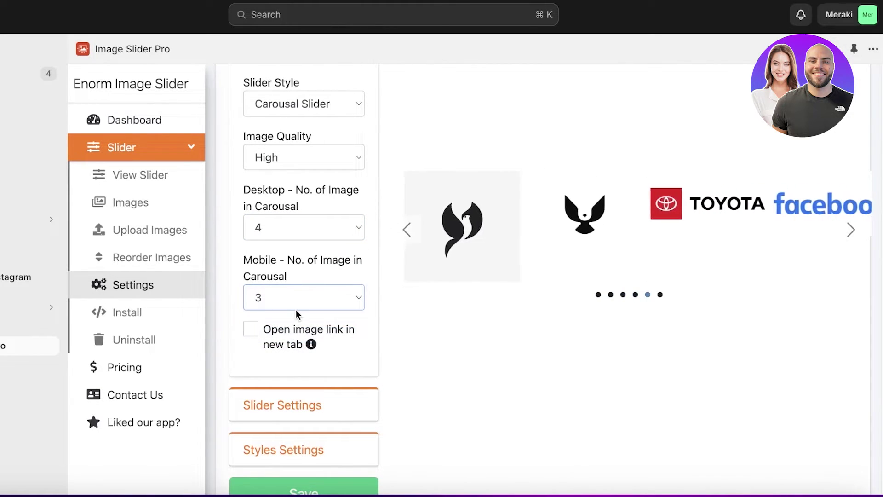
- Expand the Slider Settings section and review its autoplay, arrow, color, loop, dots and speed options
scroll(296, 309, down, 2)
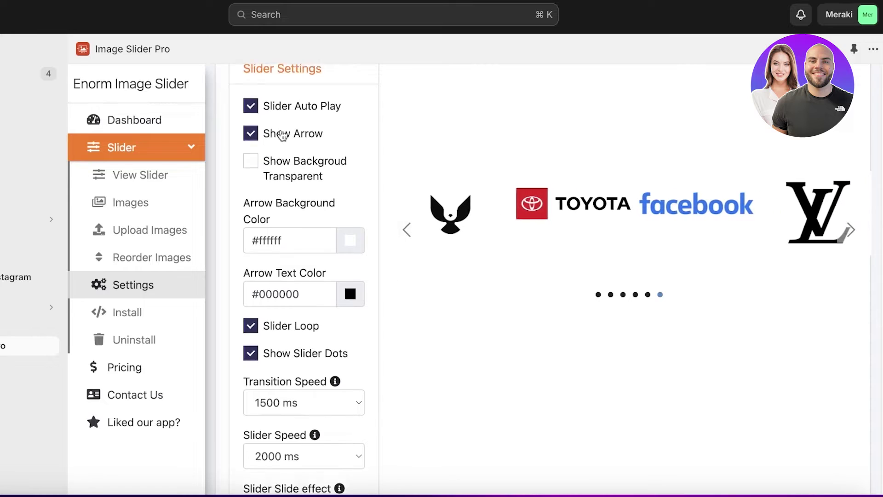
scroll(280, 135, up, 5)
scroll(282, 340, down, 1)
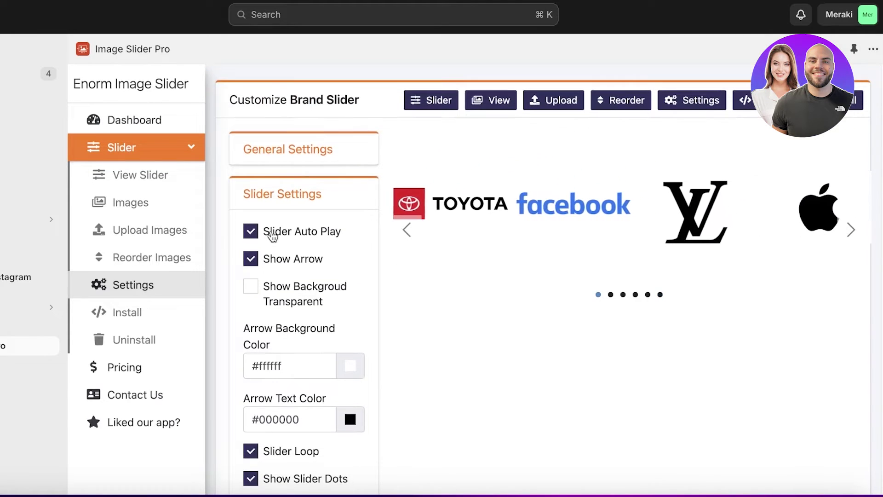
scroll(309, 357, down, 4)
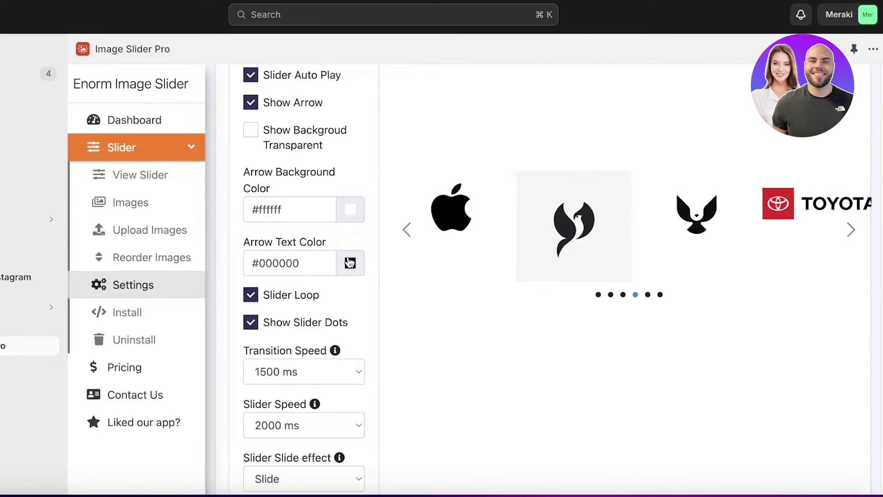
- Turn off the slider's arrows and try the Fade slide effect, returning the effect to Slide
scroll(251, 154, up, 2)
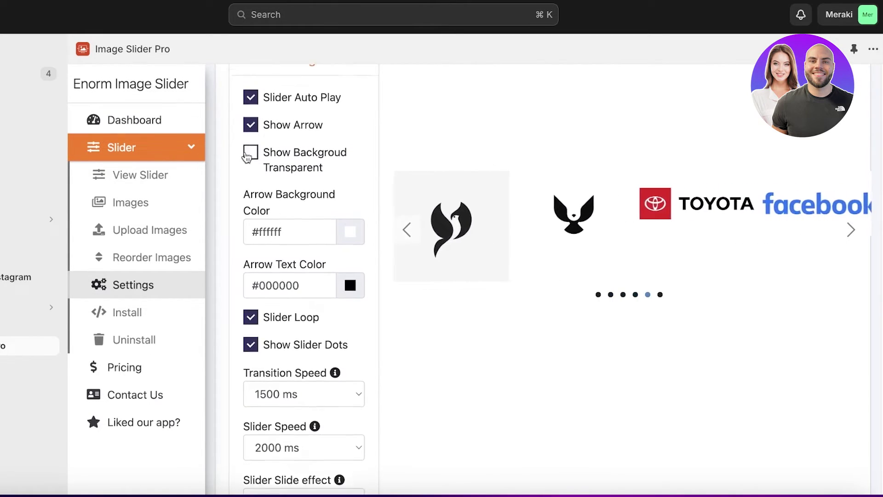
click(250, 147)
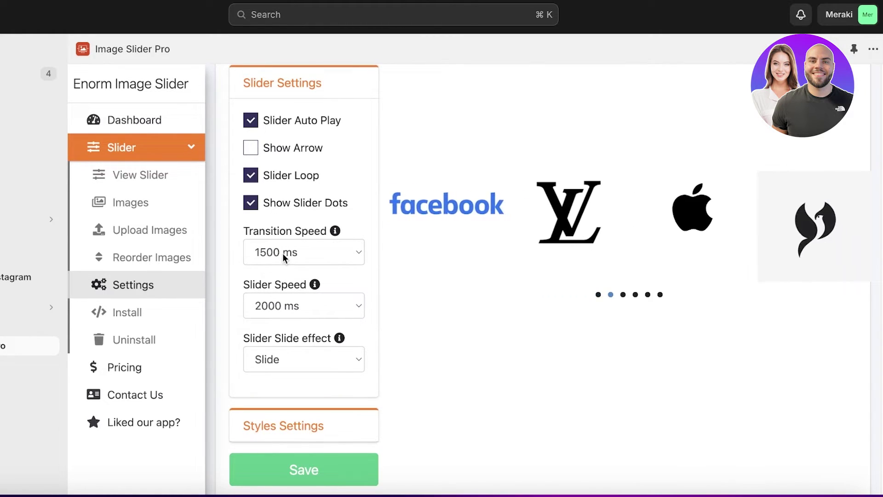
scroll(290, 336, down, 1)
click(291, 334)
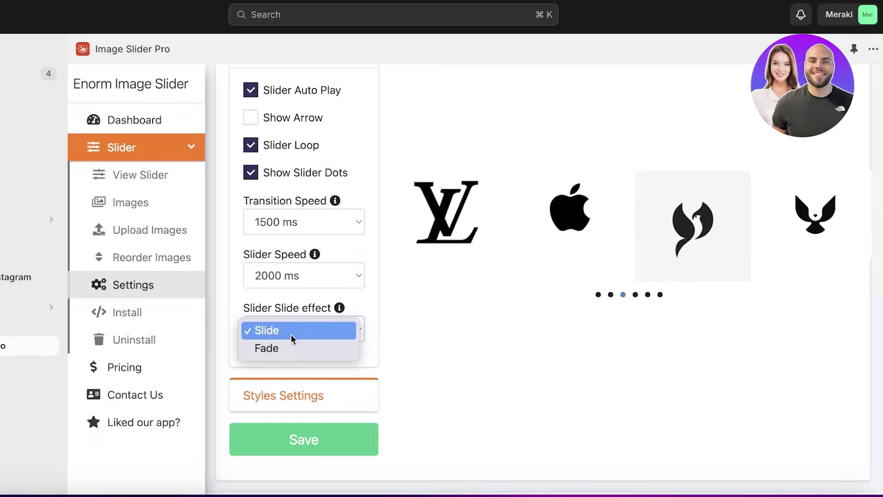
click(294, 345)
click(289, 323)
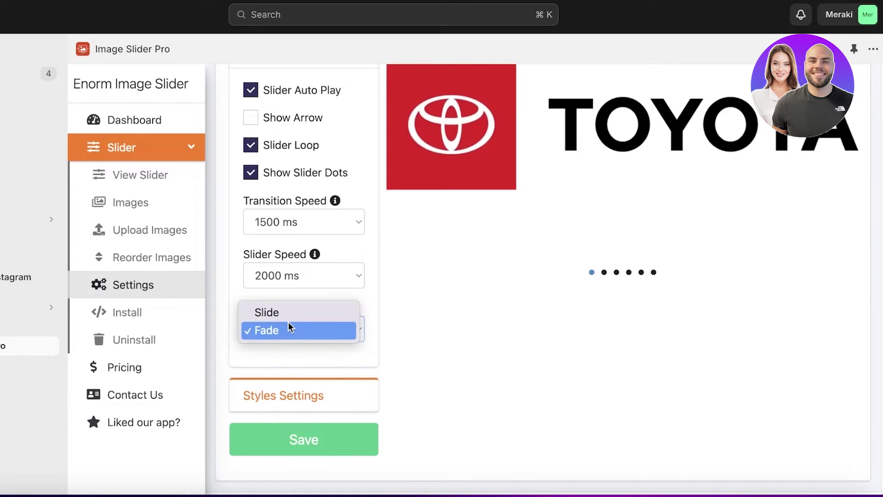
click(288, 315)
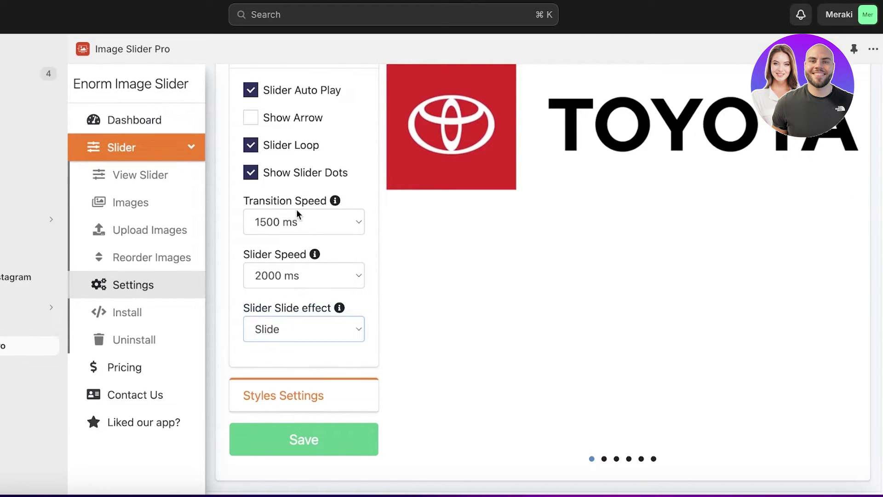
- Review the Brand Slider's general and slider settings, checking the slider style, image quality and carousel image numbers
scroll(295, 251, up, 3)
scroll(292, 299, down, 4)
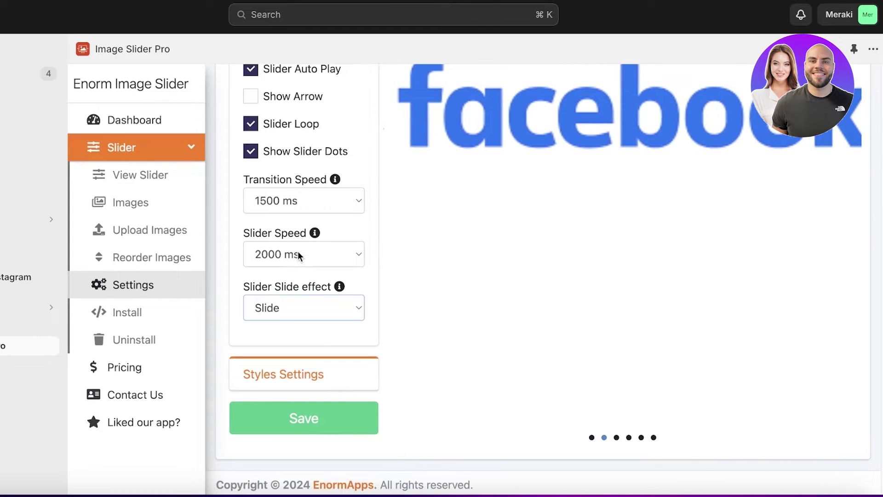
scroll(294, 230, up, 4)
scroll(276, 194, down, 4)
scroll(285, 165, up, 1)
scroll(295, 230, up, 5)
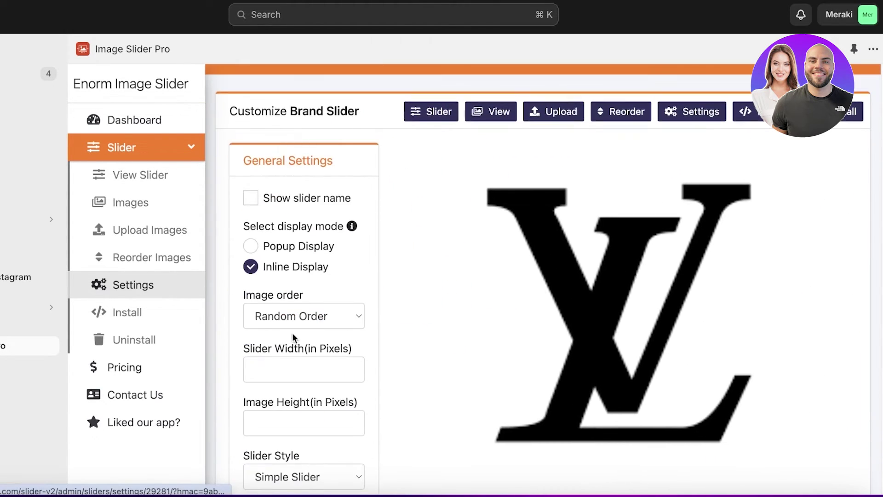
scroll(297, 276, down, 5)
scroll(299, 200, up, 1)
scroll(303, 203, up, 3)
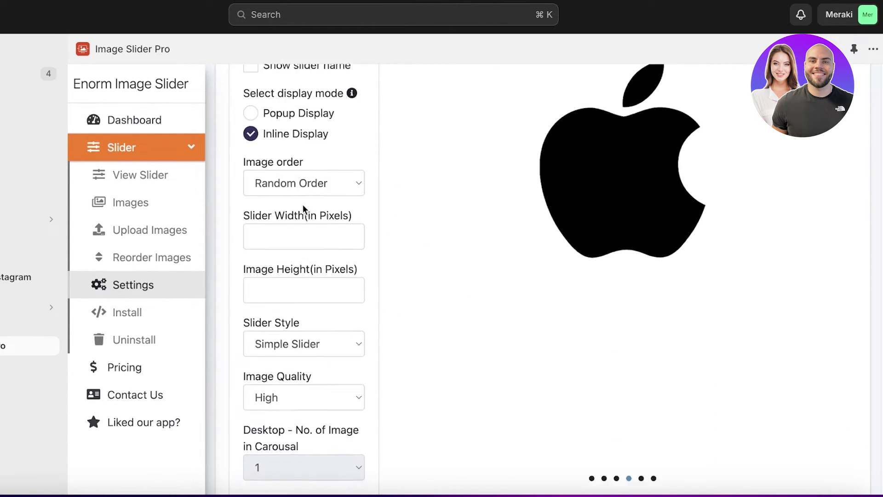
scroll(304, 193, down, 6)
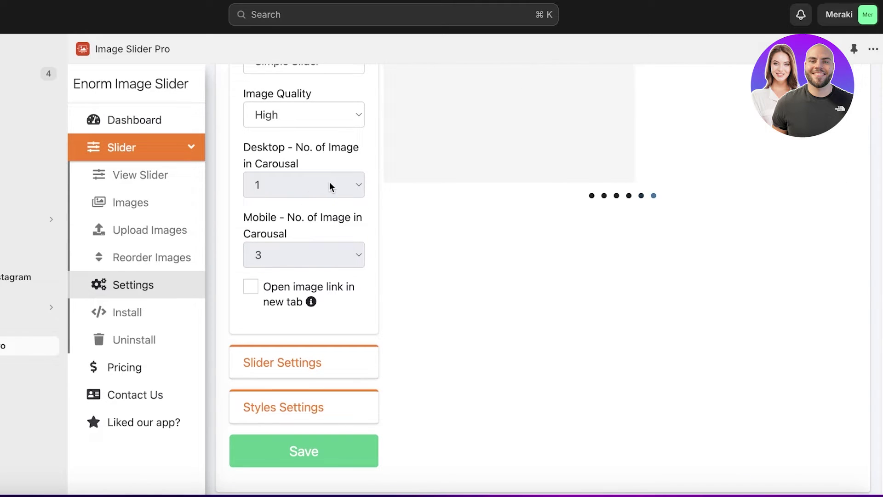
scroll(299, 322, down, 1)
- Expand the Styles Settings section, review its border, hover, overlay and caption options, and save the slider settings
click(280, 394)
scroll(279, 387, down, 6)
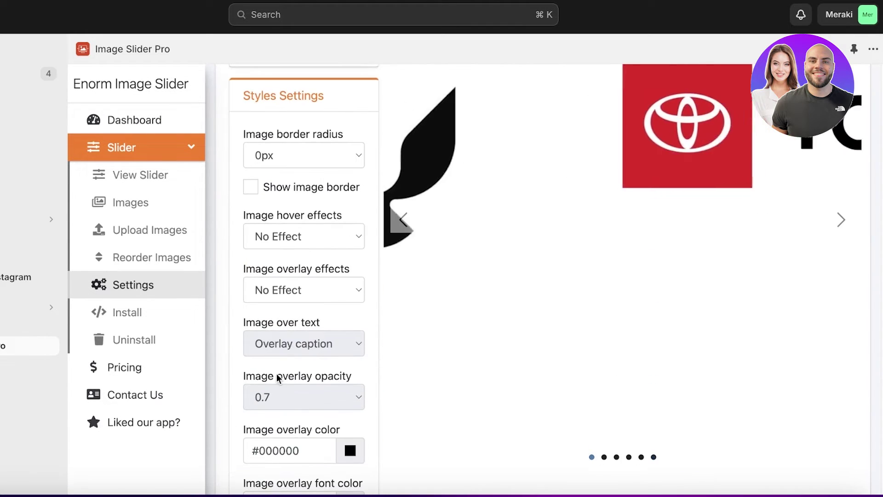
scroll(290, 138, down, 3)
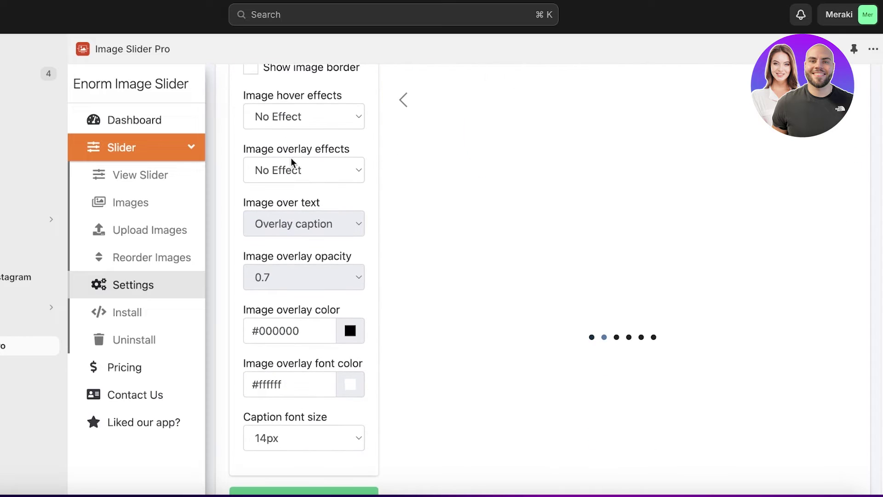
scroll(313, 393, down, 2)
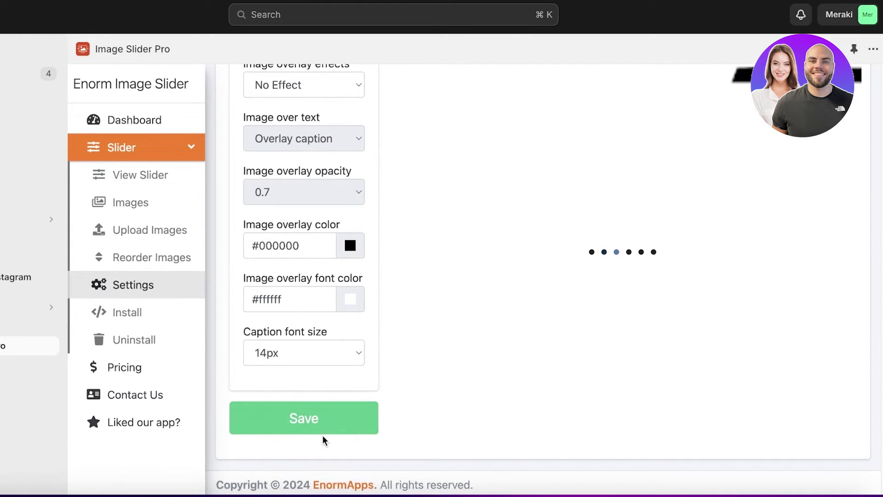
click(316, 421)
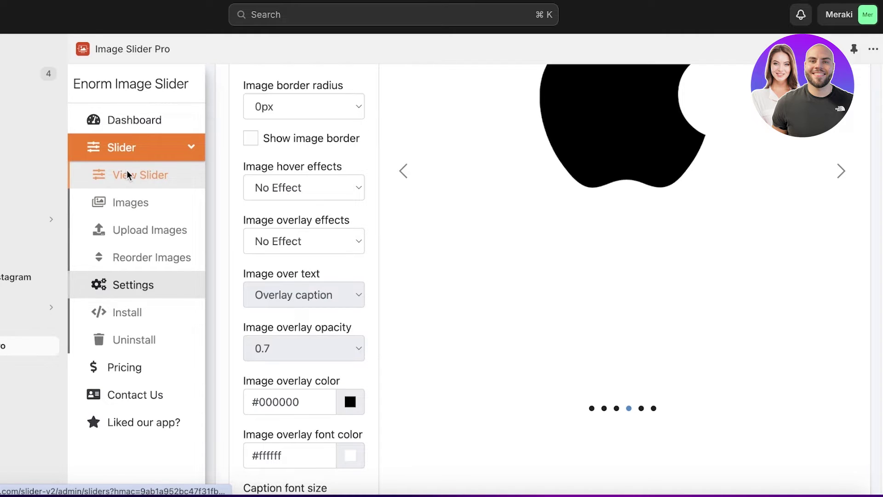
- Reopen the Brand Slider's settings, set the slider style to Carousal Slider and save
click(127, 176)
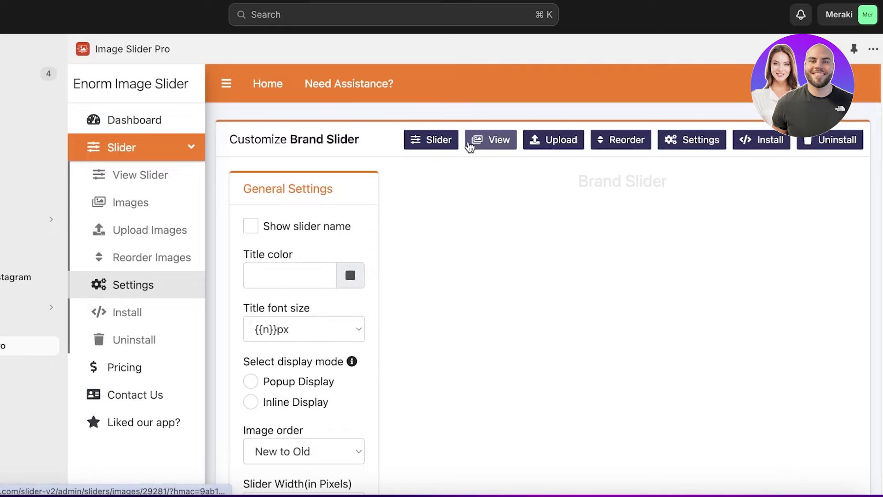
scroll(311, 301, down, 9)
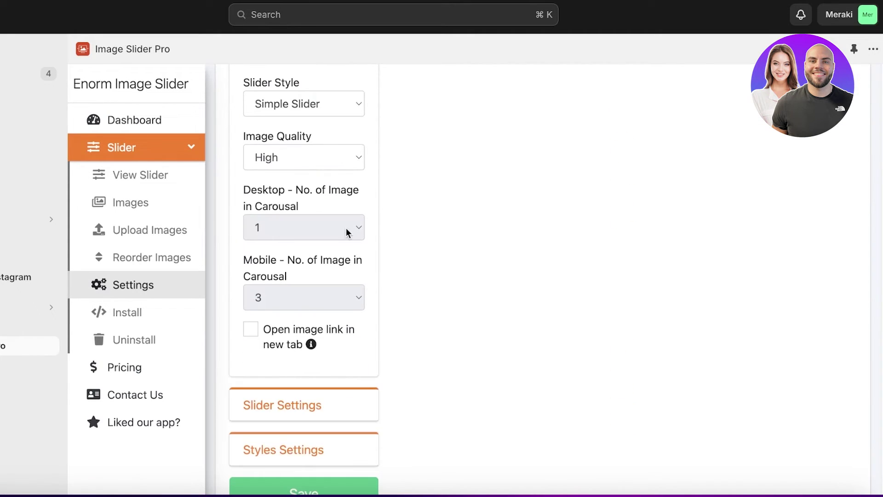
click(305, 148)
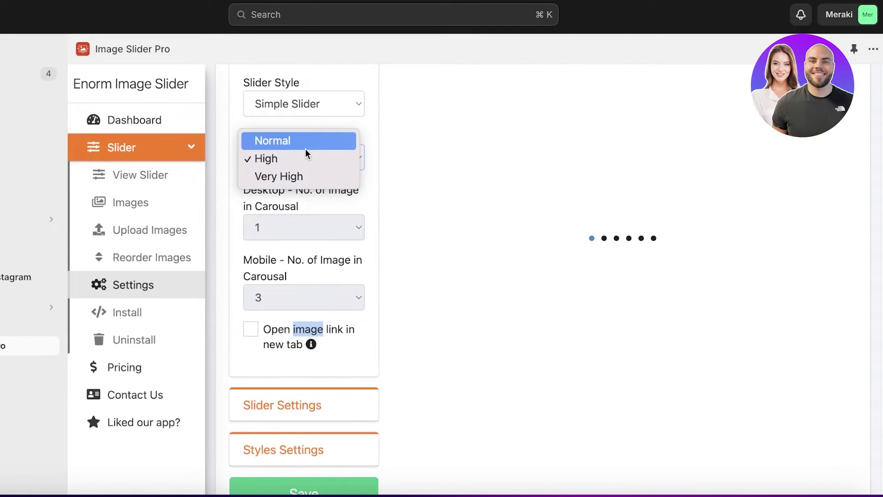
click(311, 111)
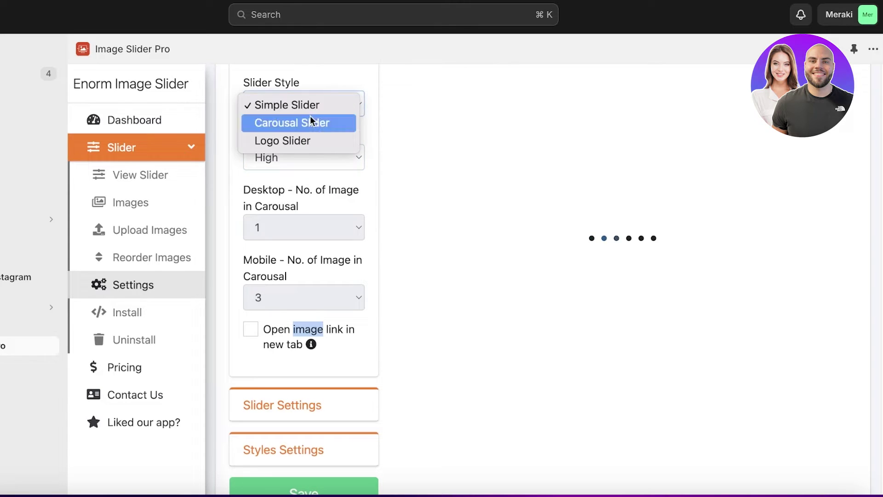
click(310, 118)
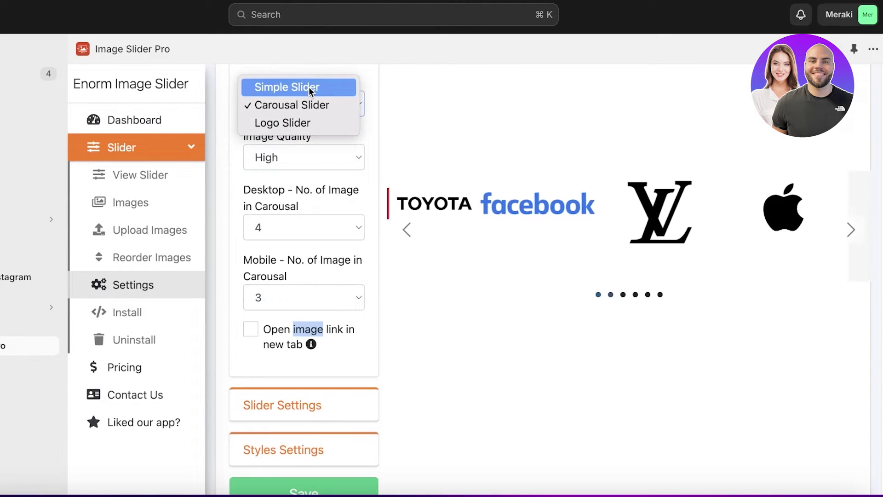
click(310, 88)
click(310, 98)
click(304, 122)
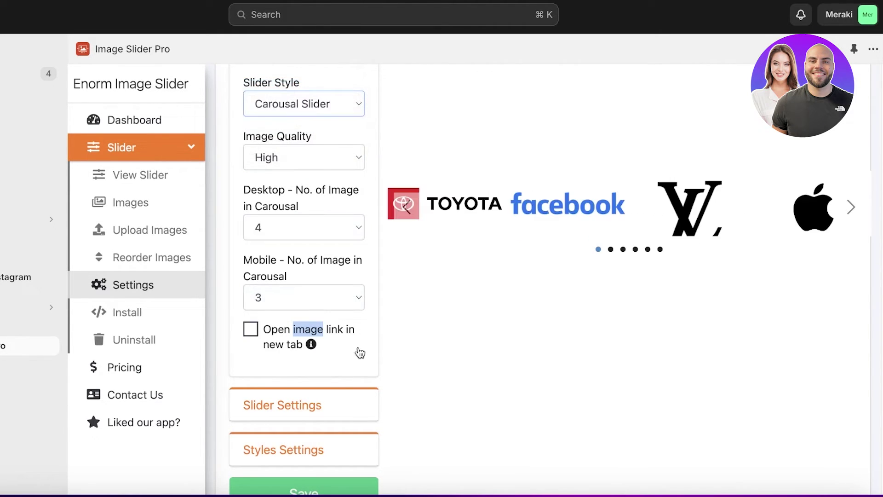
scroll(331, 382, down, 3)
click(307, 416)
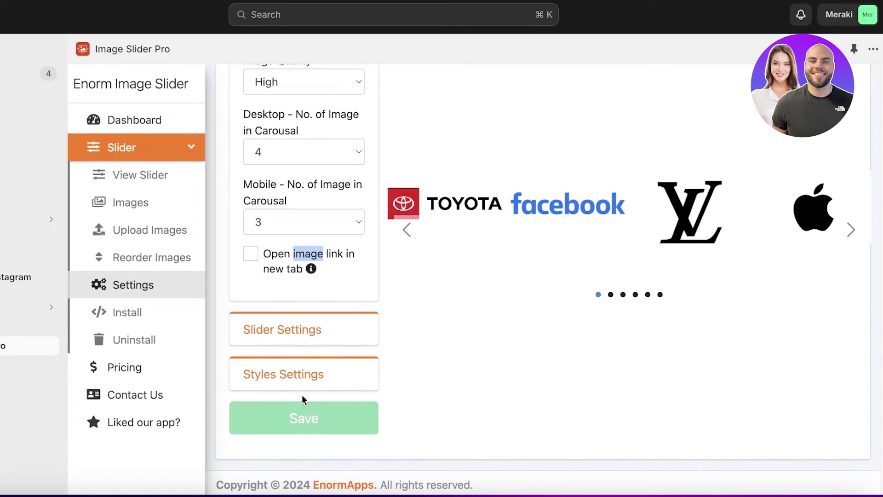
- Install the slider with the 2.0 shopify themes homepage option
click(134, 316)
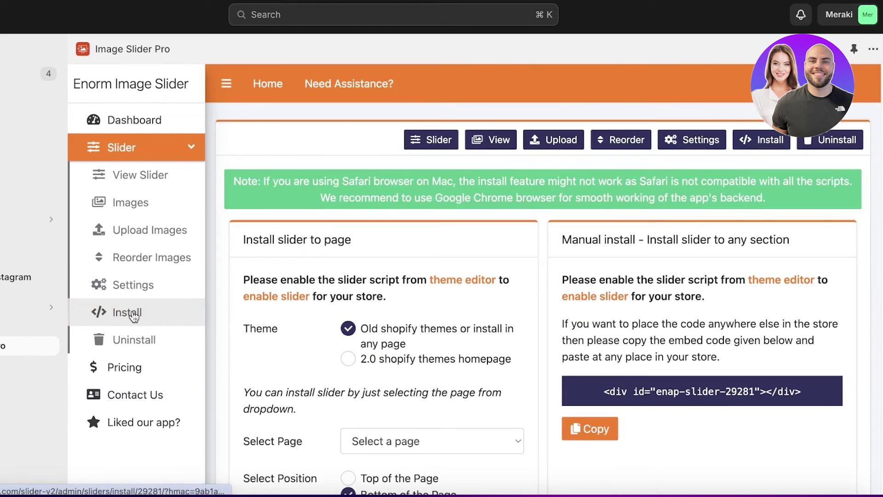
scroll(133, 316, down, 1)
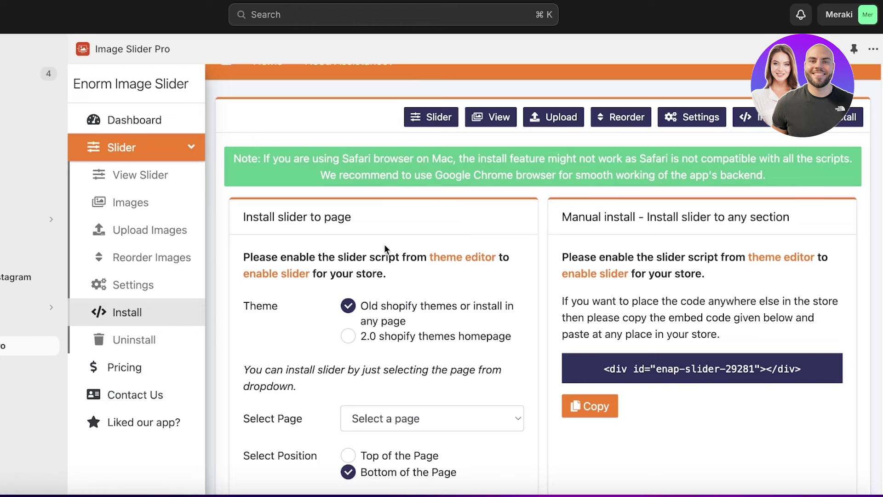
scroll(375, 268, down, 2)
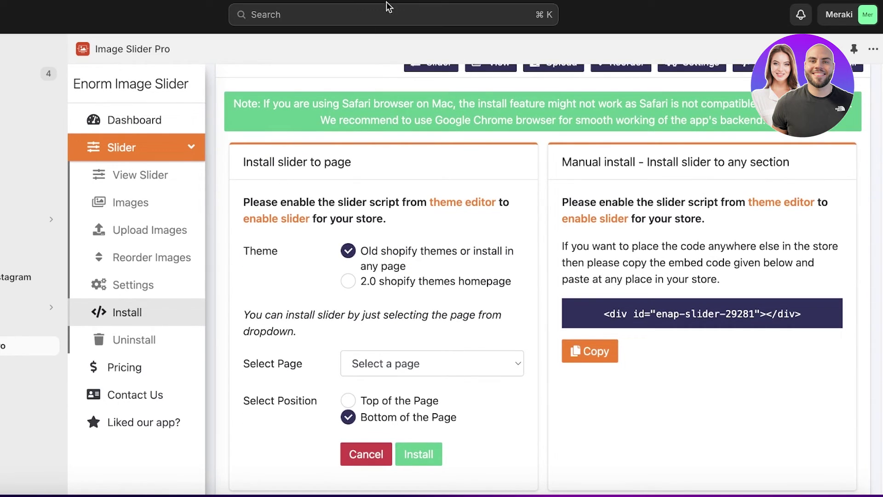
click(373, 287)
scroll(372, 288, down, 4)
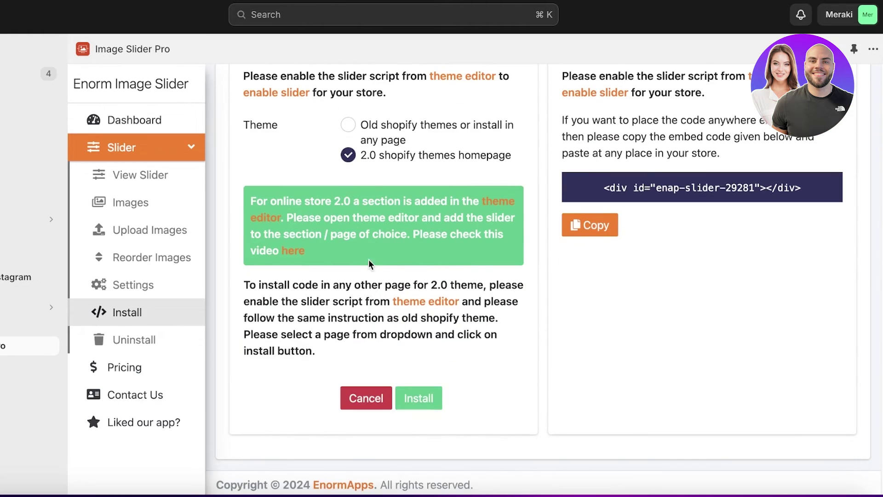
click(429, 396)
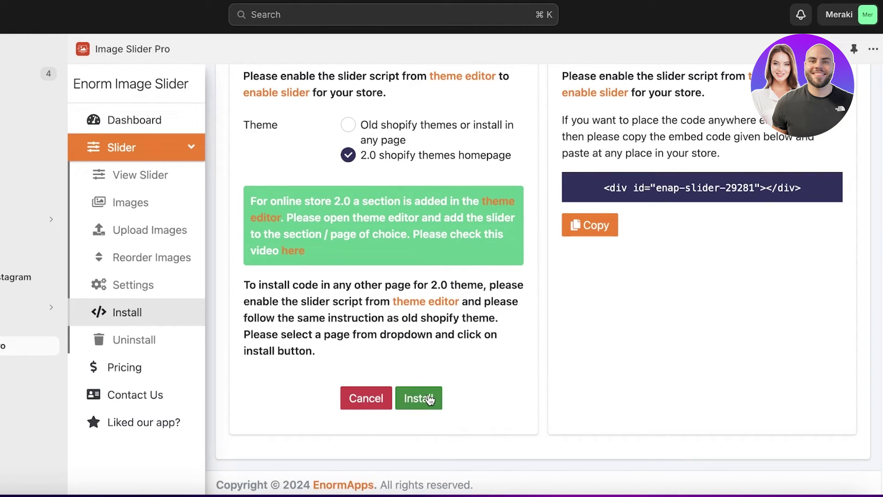
scroll(529, 305, up, 5)
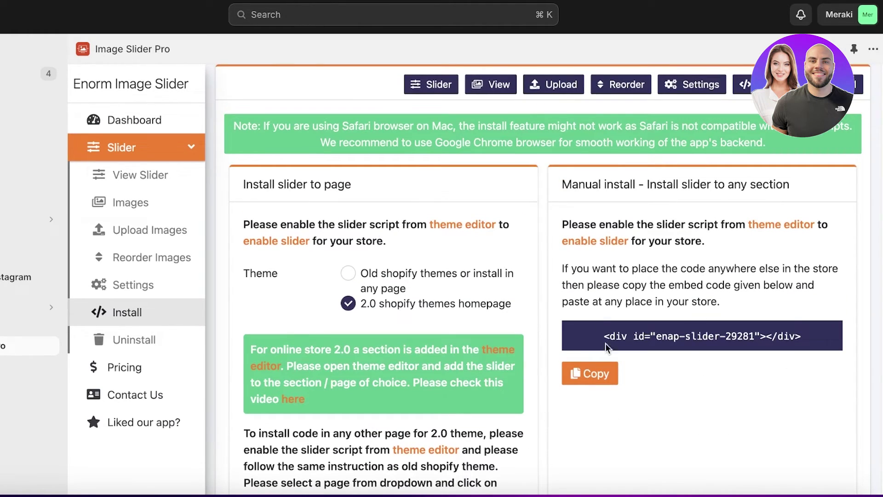
scroll(728, 324, down, 4)
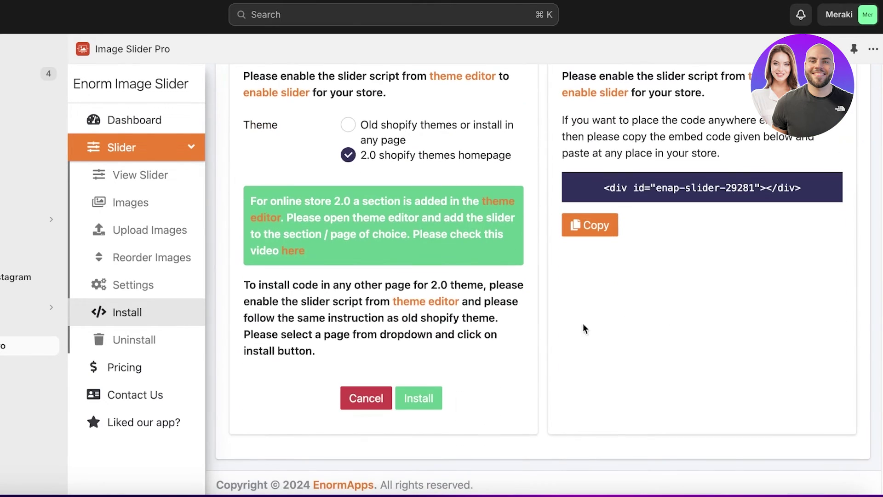
click(422, 395)
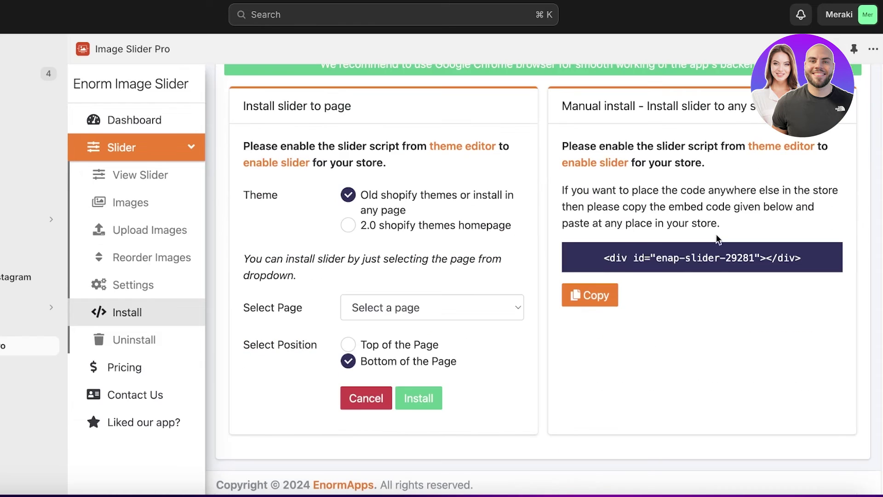
- Copy the slider's embed code for manual installation and enable the Image Slider Pro app embed in the theme editor
scroll(512, 198, down, 3)
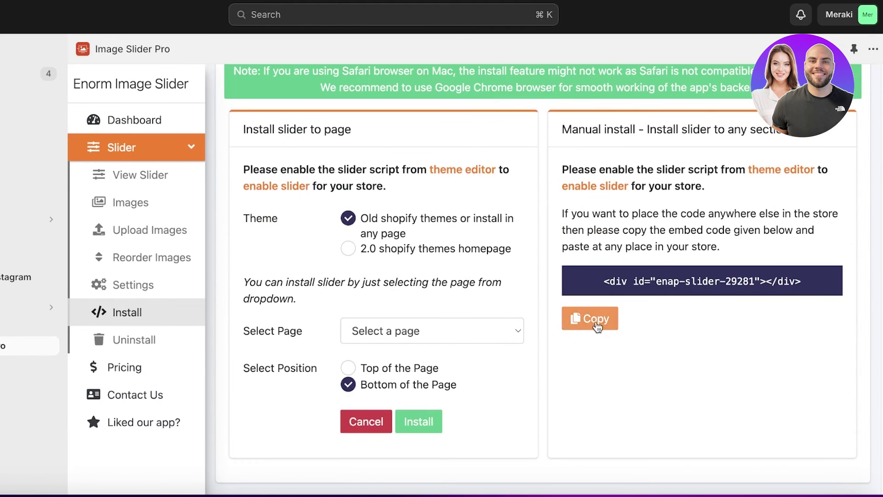
click(595, 318)
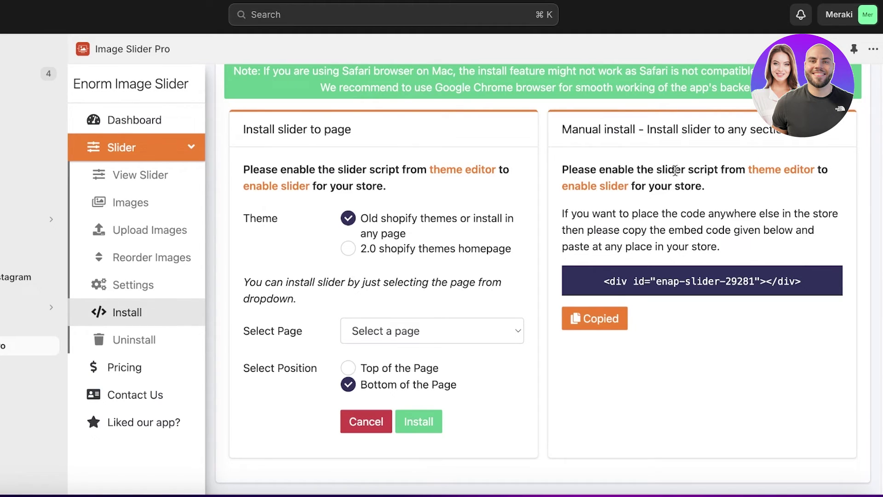
click(813, 175)
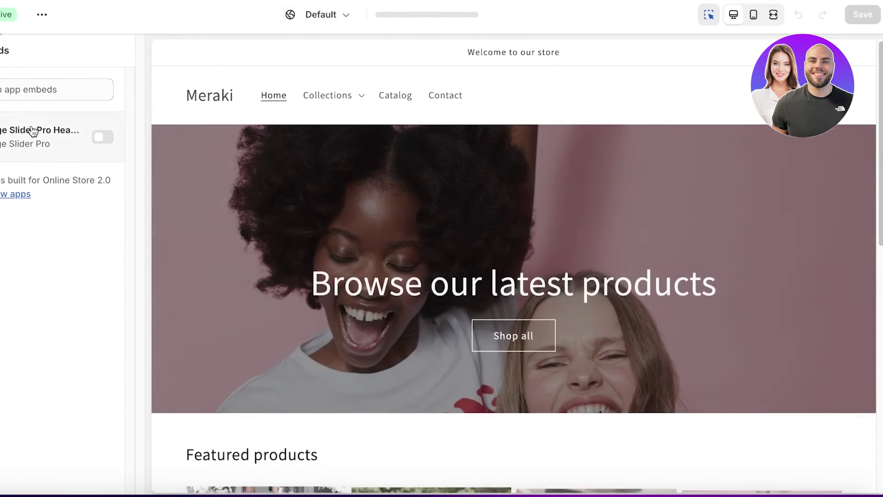
click(102, 137)
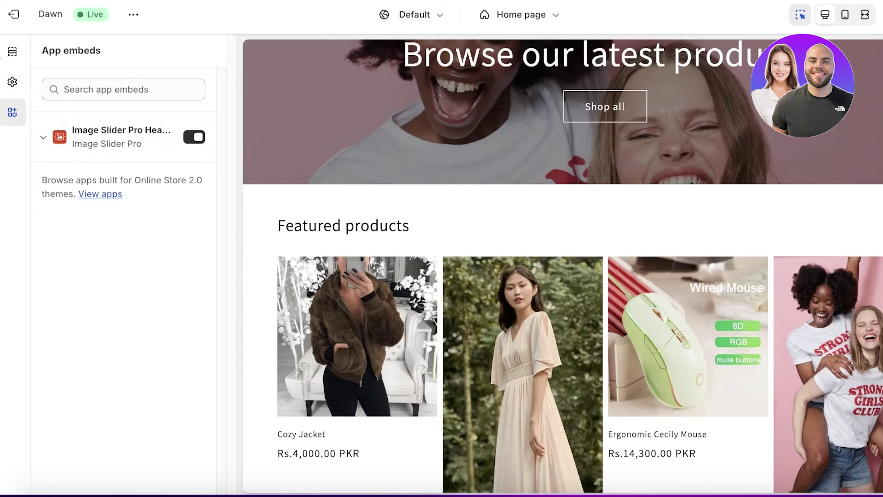
- Add a Custom Liquid section below Featured collection in the Home page template
click(12, 51)
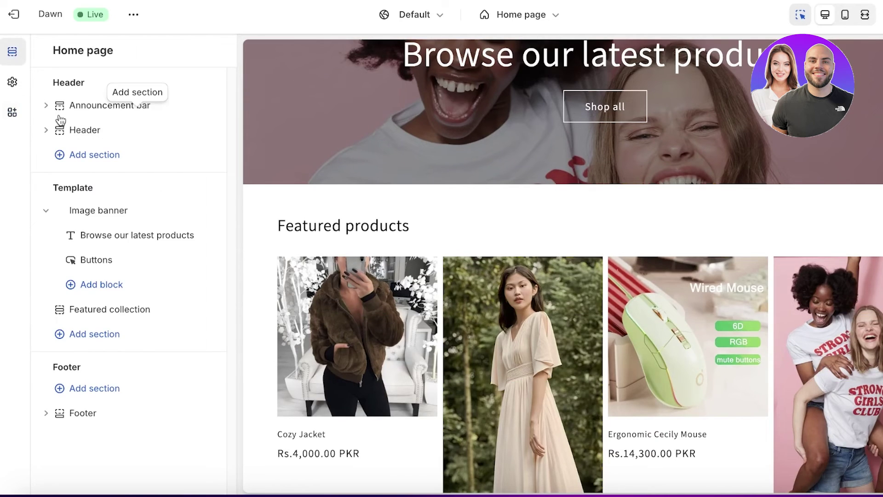
click(79, 334)
scroll(285, 414, down, 3)
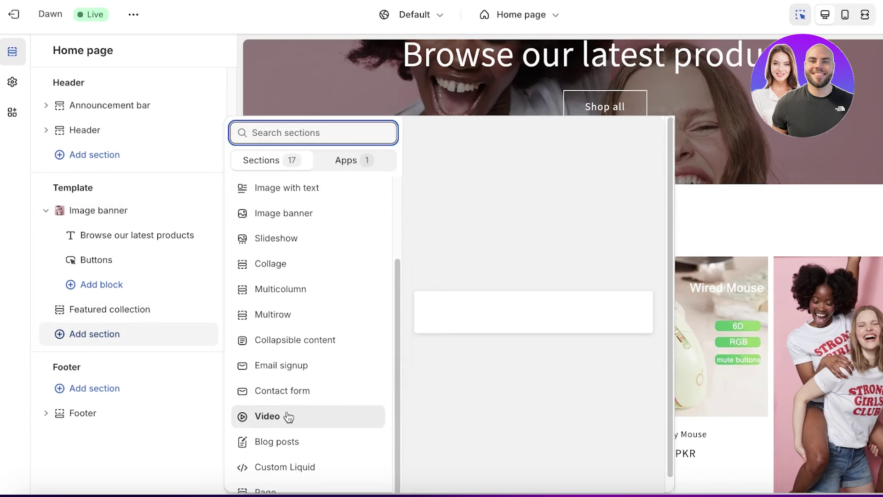
click(290, 459)
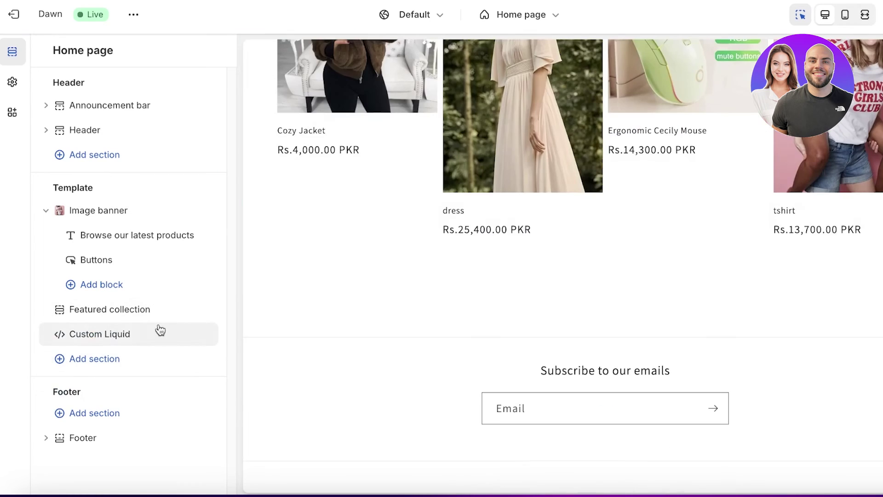
- Paste the slider's embed code into the Liquid code of the Custom Liquid section and return to the Home page section list
click(139, 133)
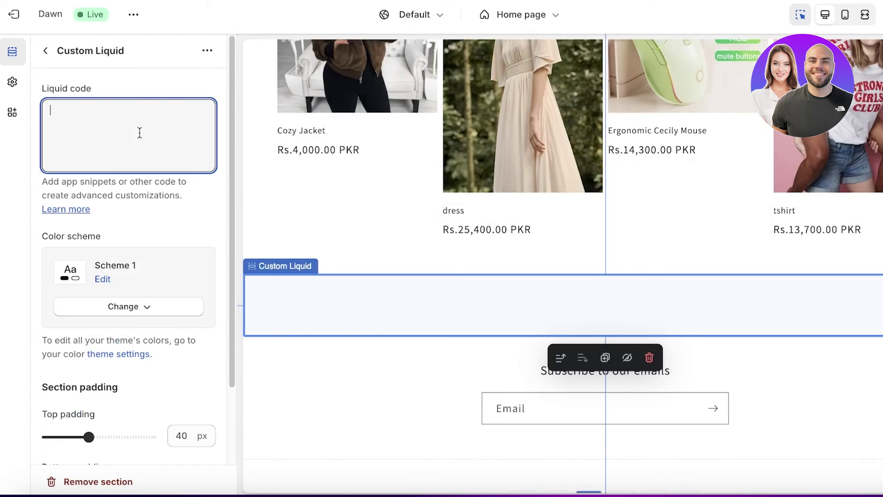
key(ctrl+v)
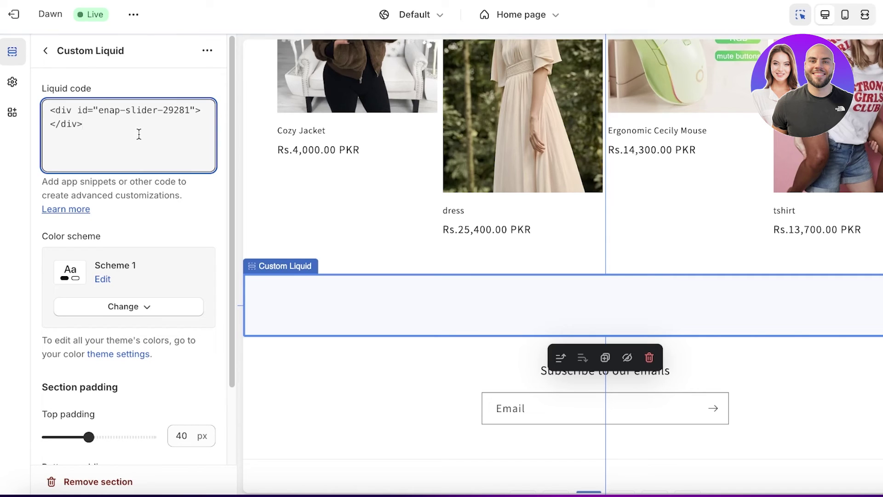
scroll(110, 341, down, 2)
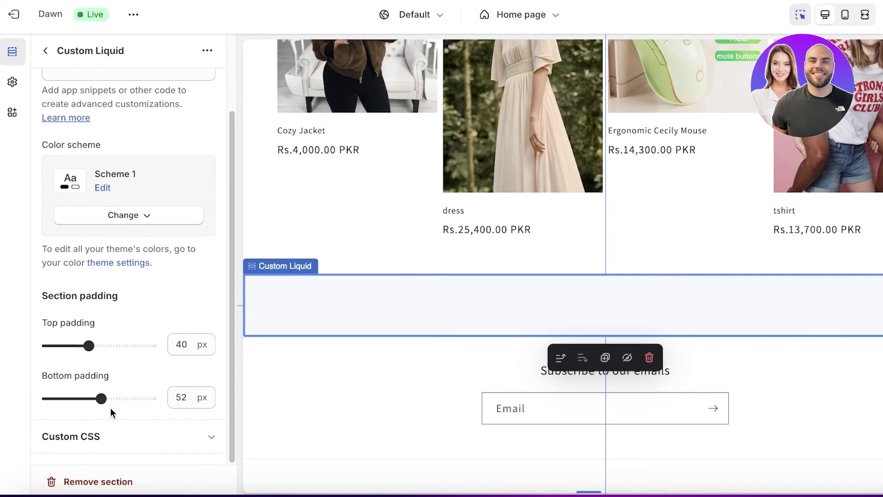
click(46, 51)
click(113, 355)
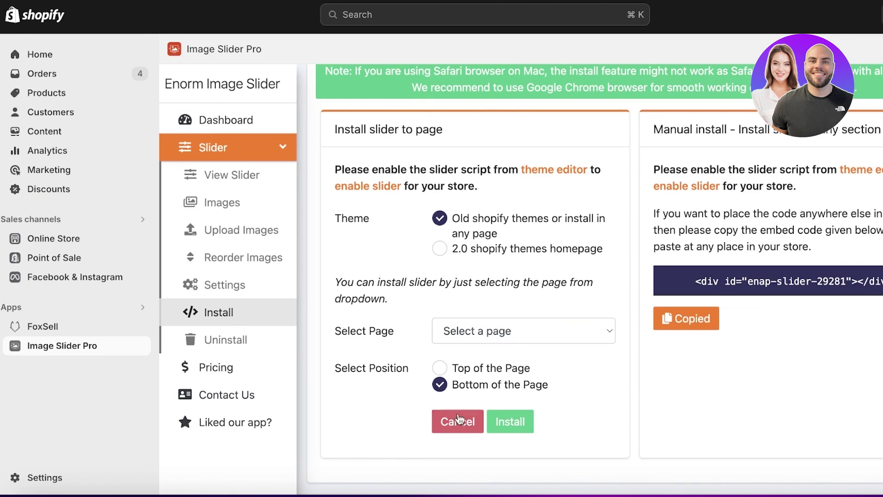
- In Image Slider Pro's install form, choose HomePage with the Top of the Page position, and pick the 2.0 shopify themes homepage option
click(497, 434)
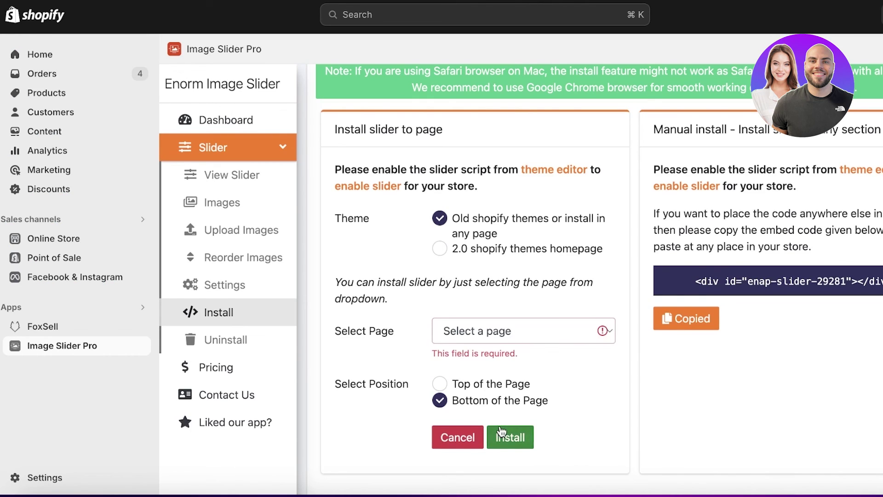
click(476, 383)
click(474, 332)
click(479, 345)
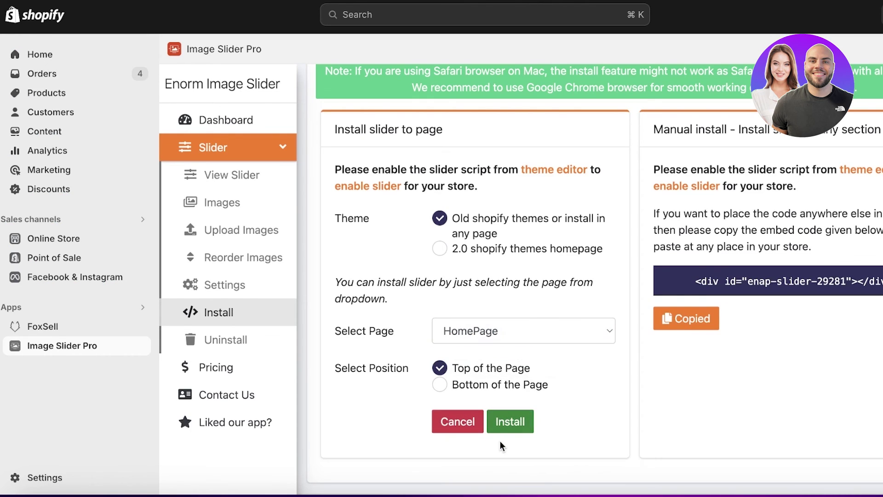
click(505, 251)
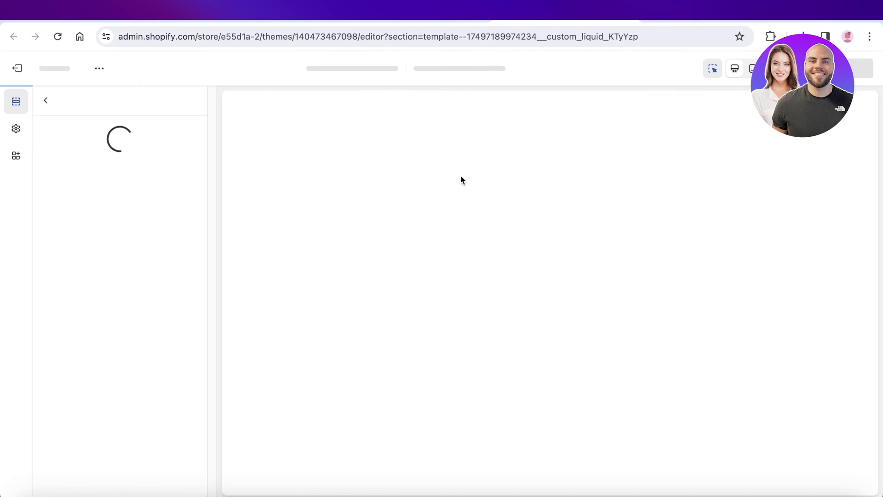
- Look through the Home page preview in the theme editor and open the list of page templates
scroll(460, 175, down, 10)
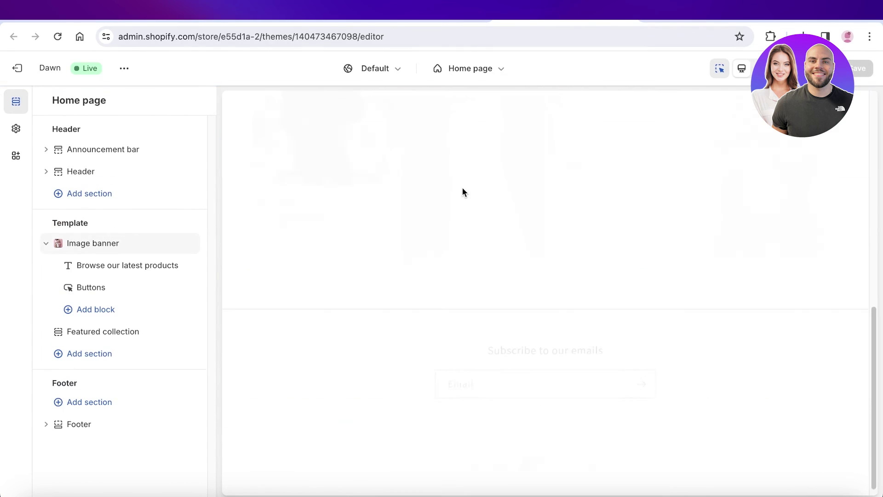
scroll(453, 188, up, 10)
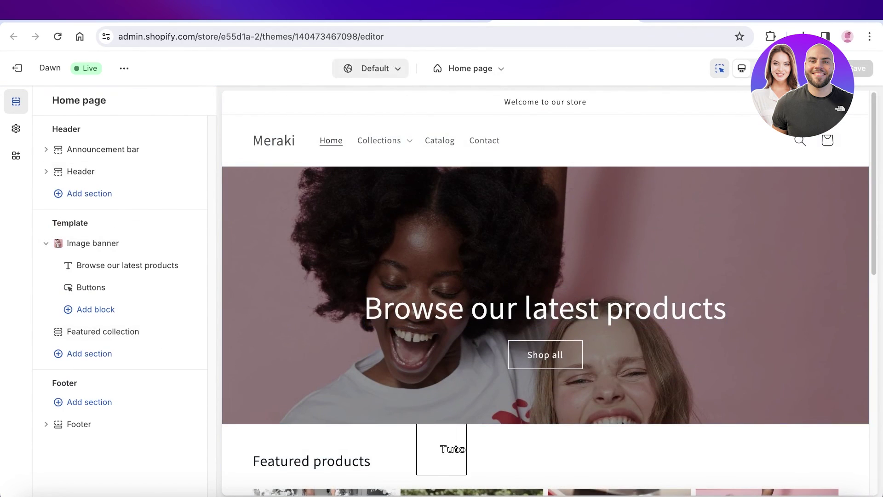
click(460, 69)
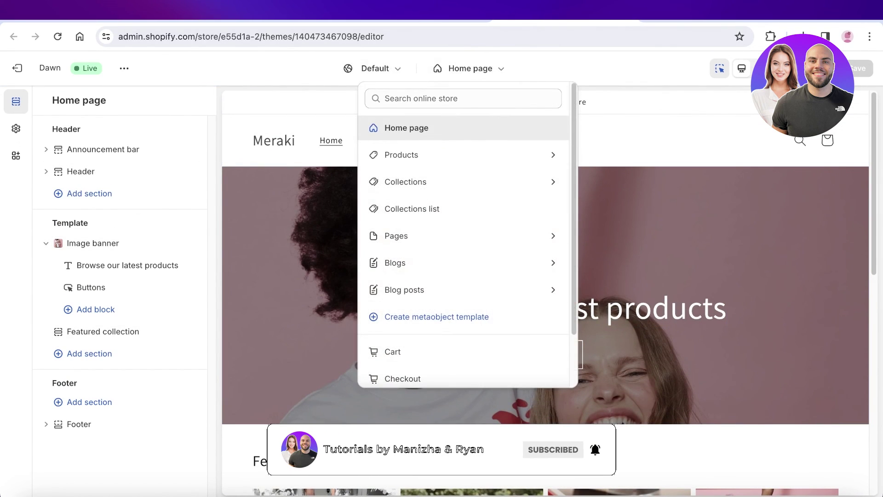